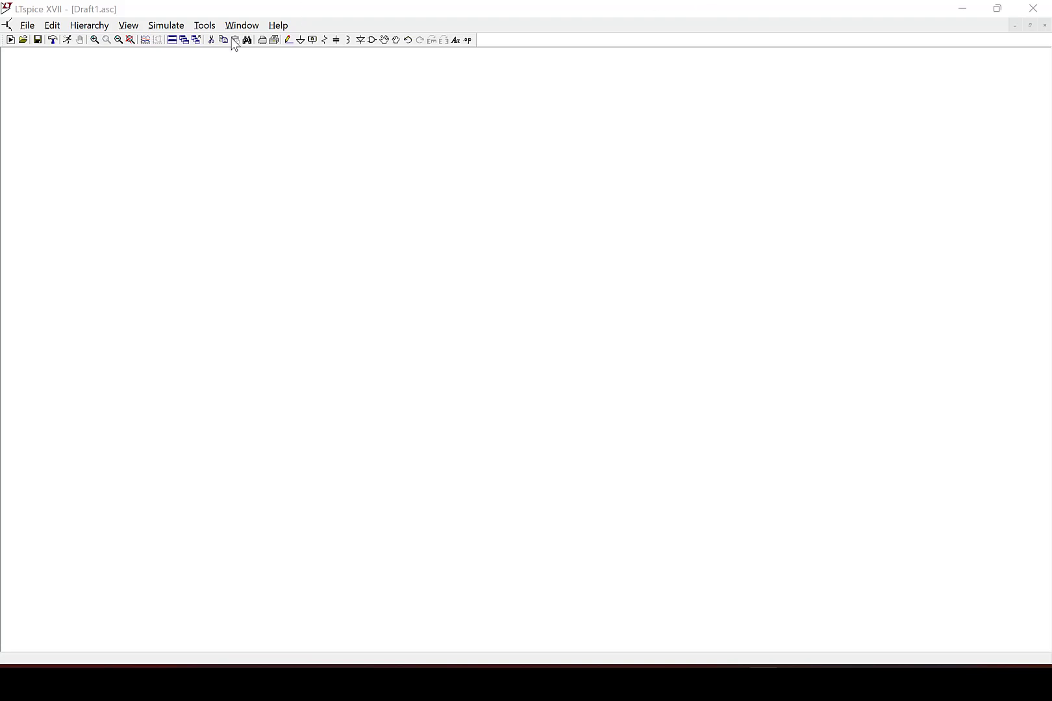
Open the simulation command editor and look over the DC sweep settings before closing it.
click(174, 30)
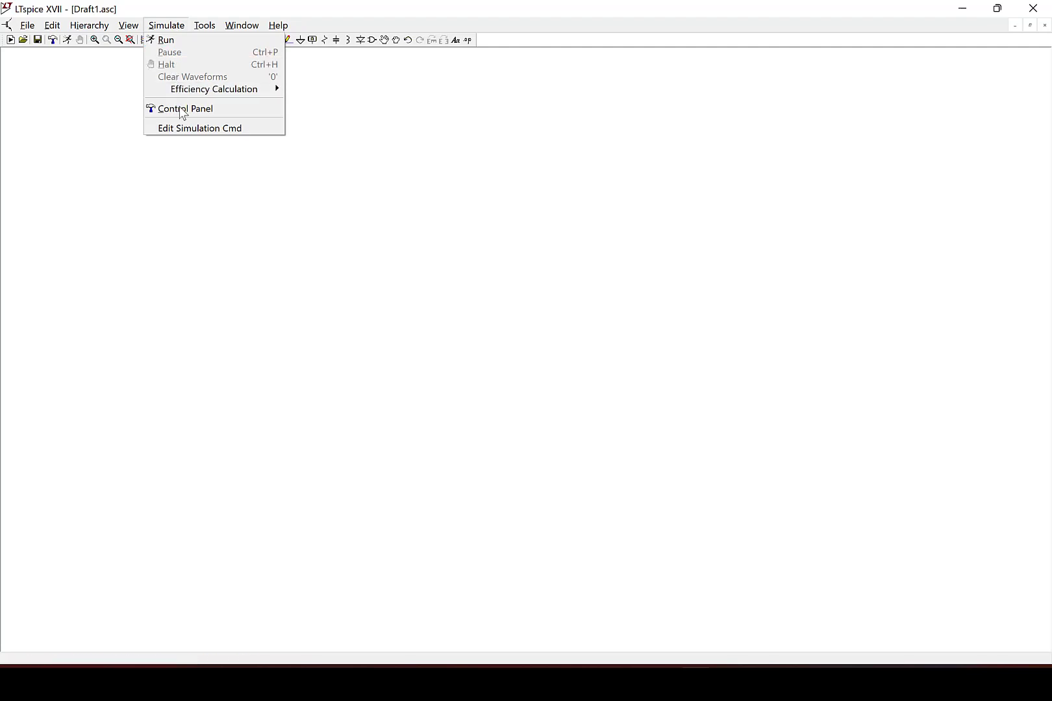
click(183, 132)
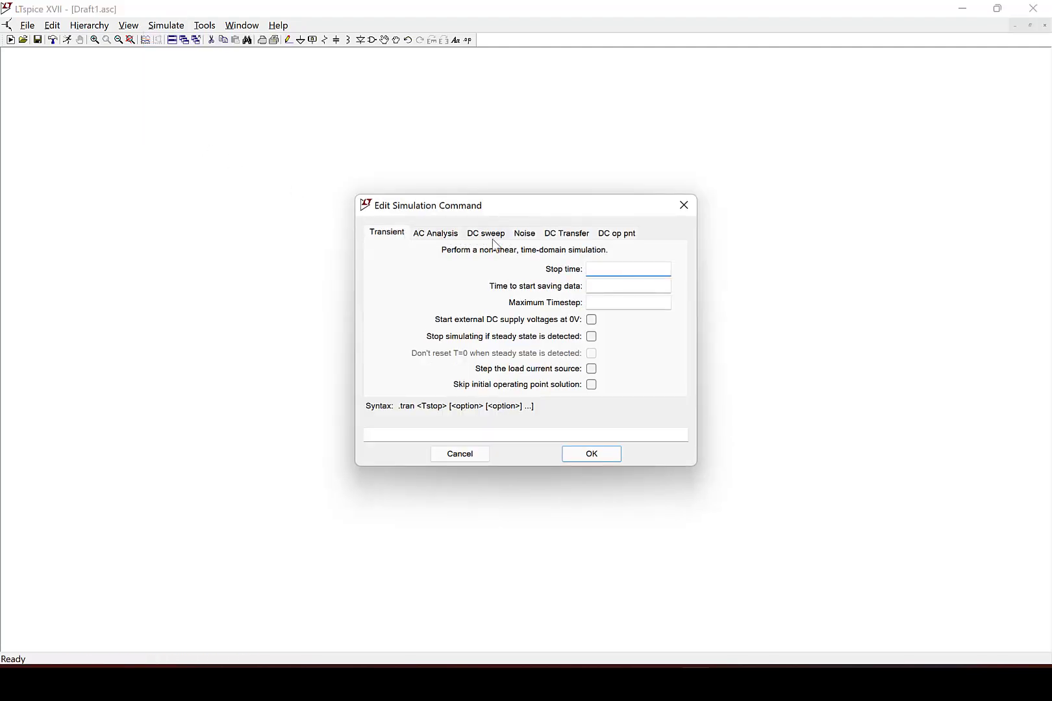
click(495, 235)
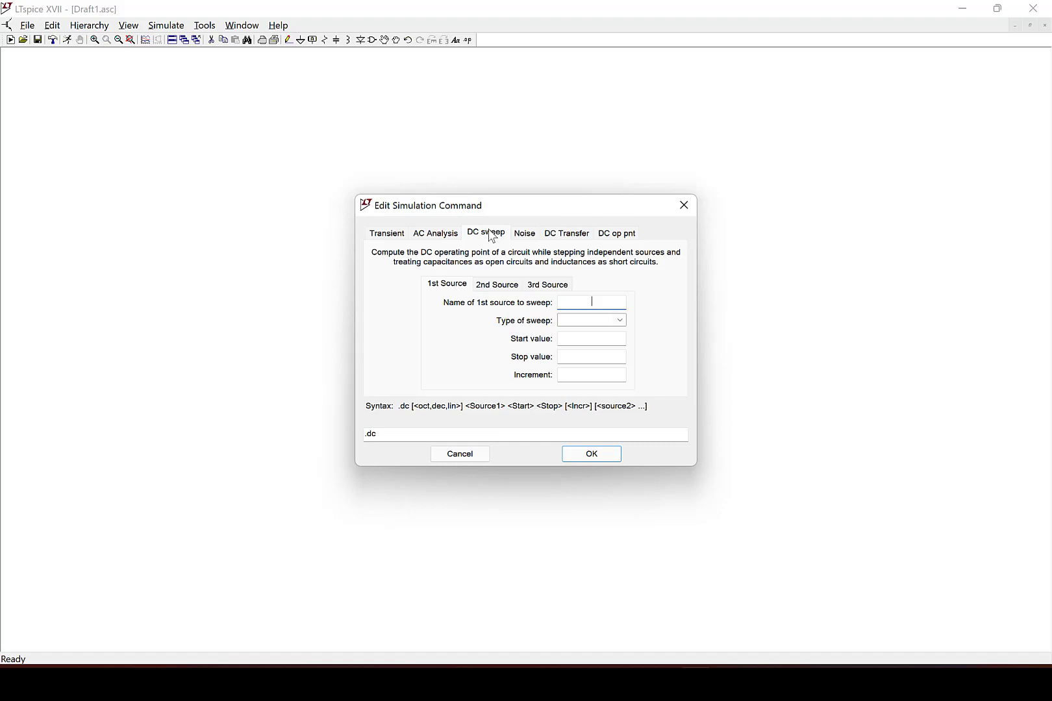
click(685, 202)
Place a voltage source on the schematic.
key(F5)
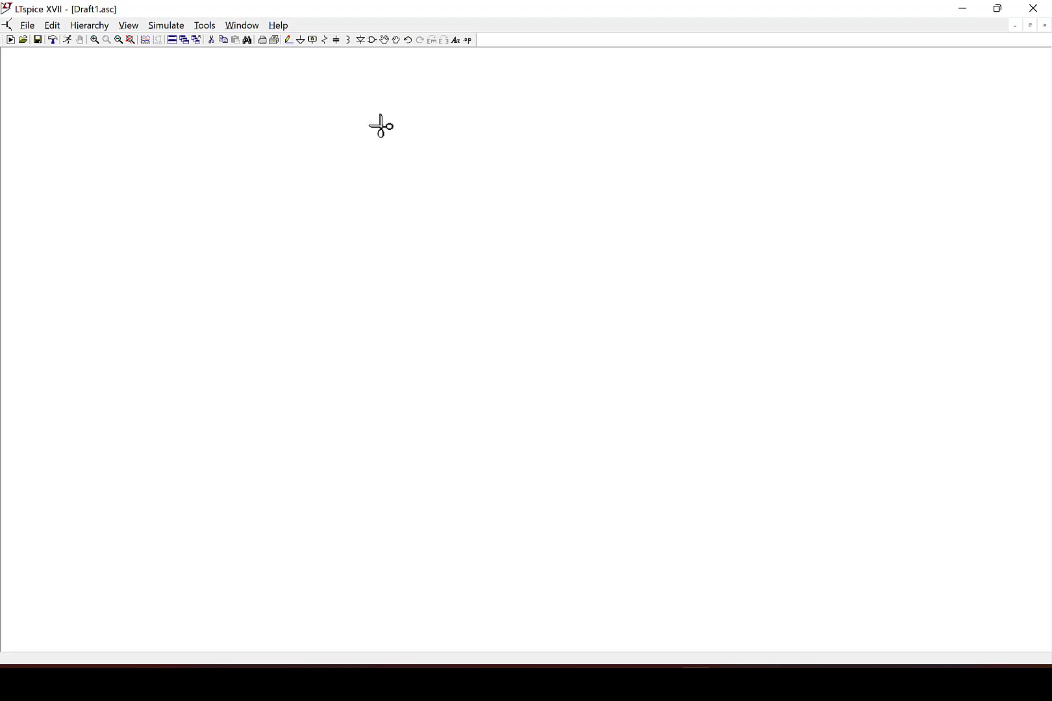
key(Escape)
click(373, 40)
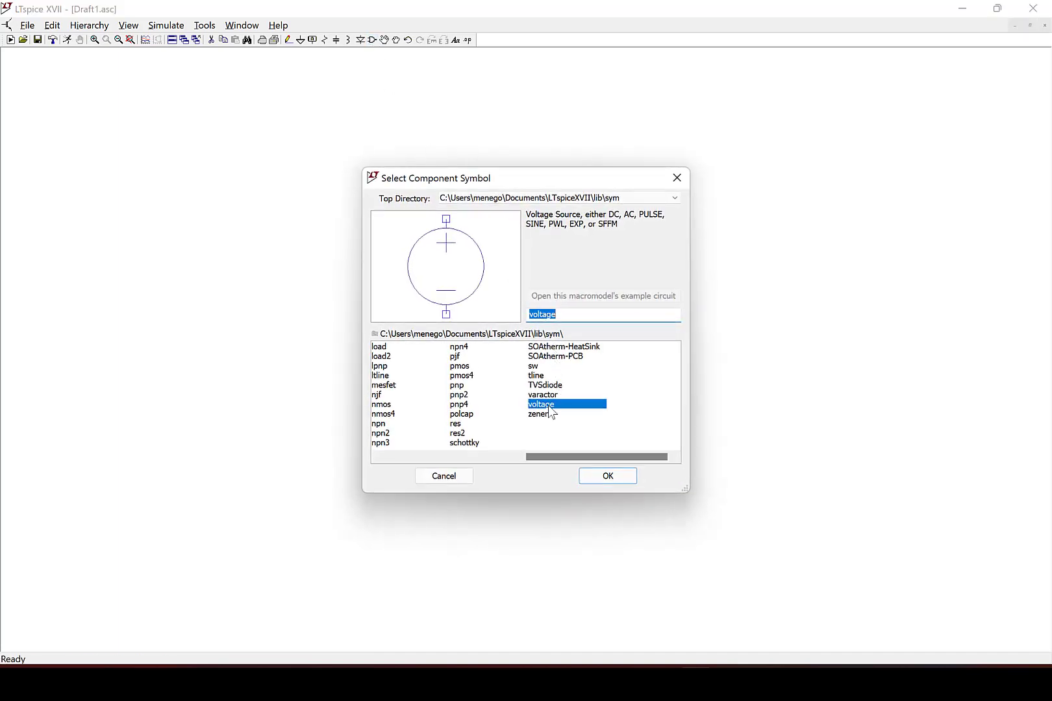
click(604, 476)
click(269, 328)
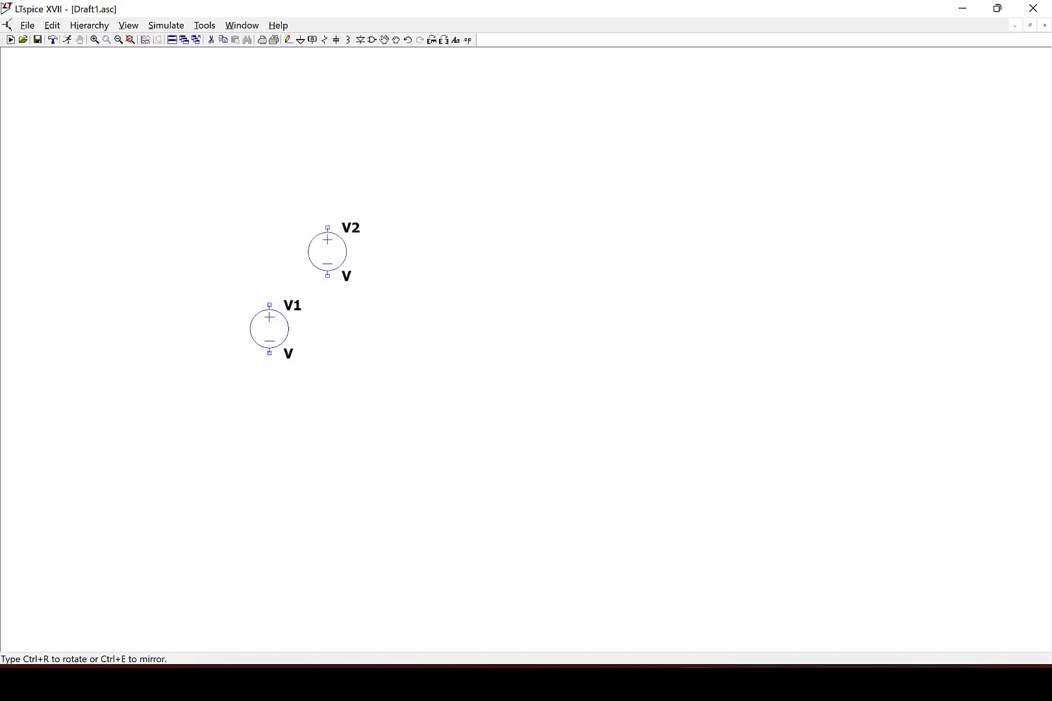
key(Escape)
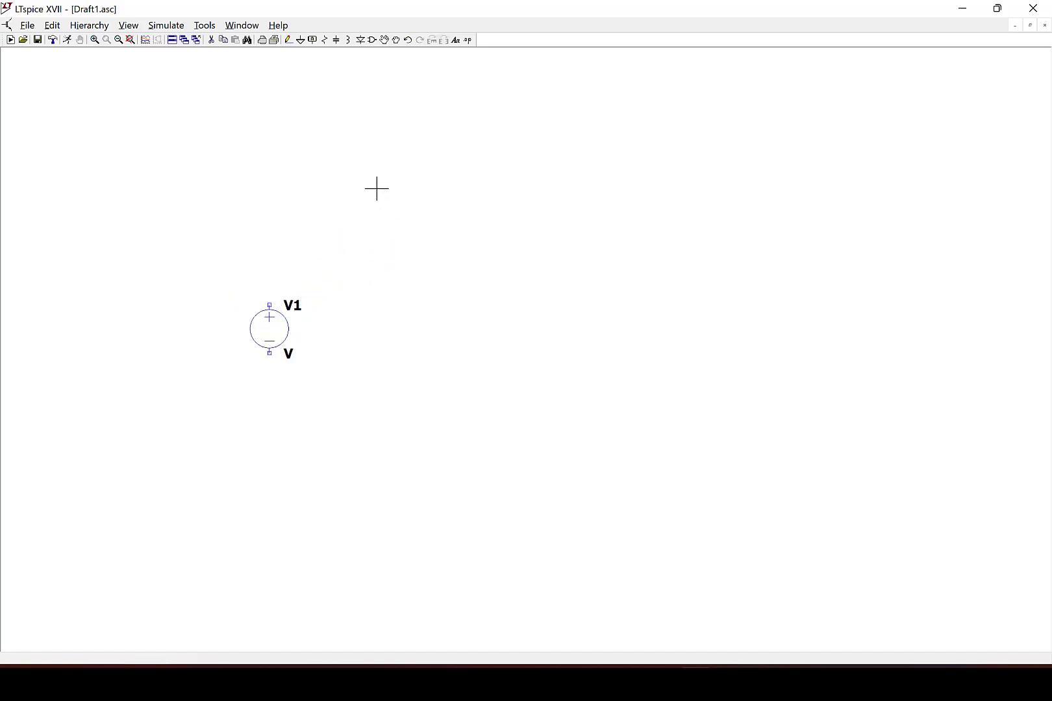
Place a horizontally rotated resistor above and to the right of the voltage source.
click(324, 40)
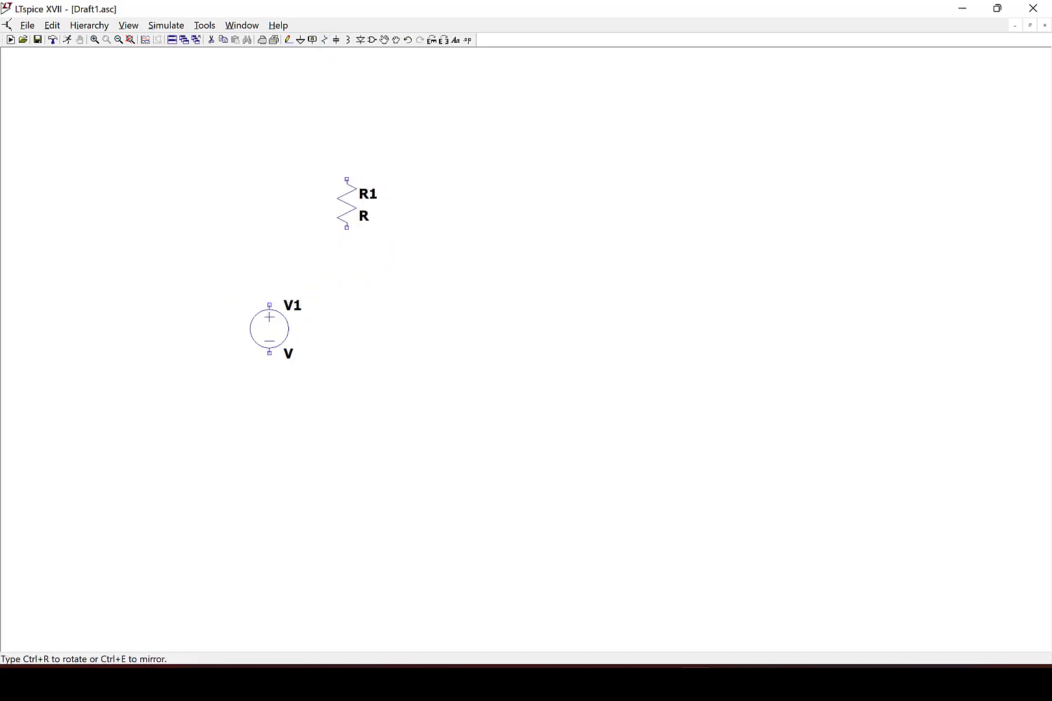
key(ctrl+r)
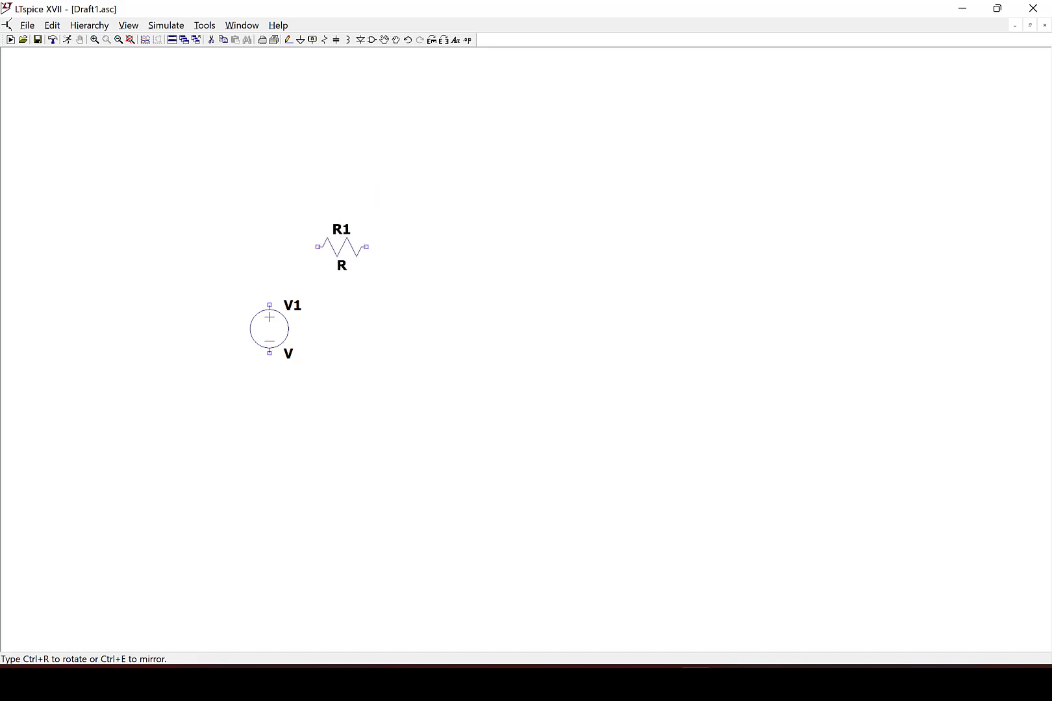
click(352, 276)
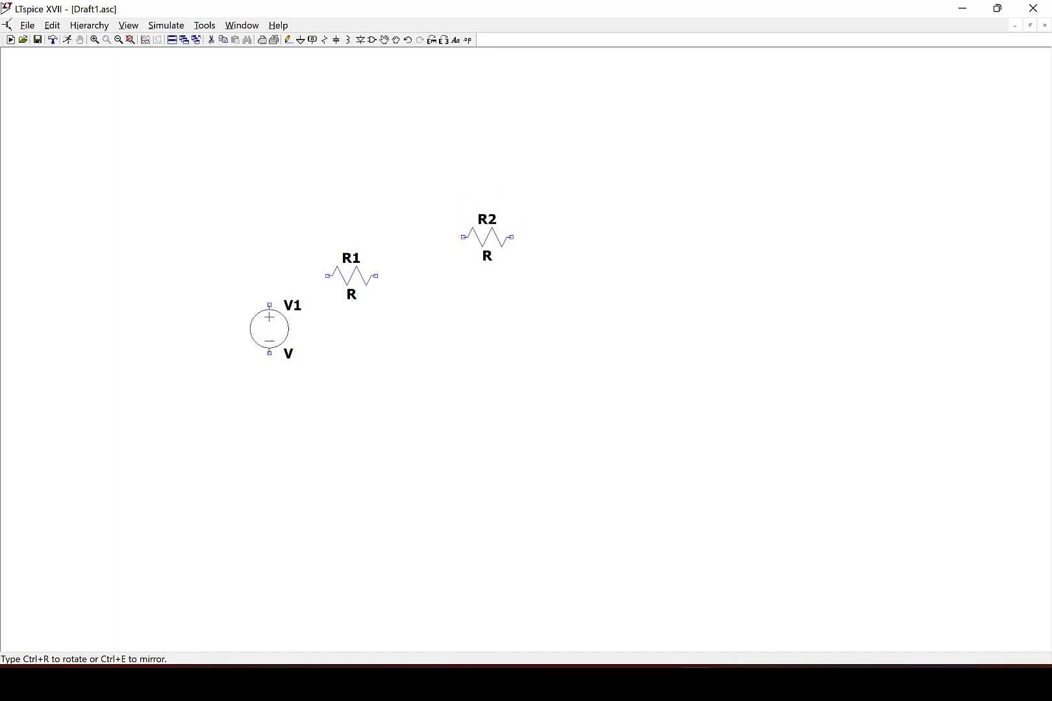
key(Escape)
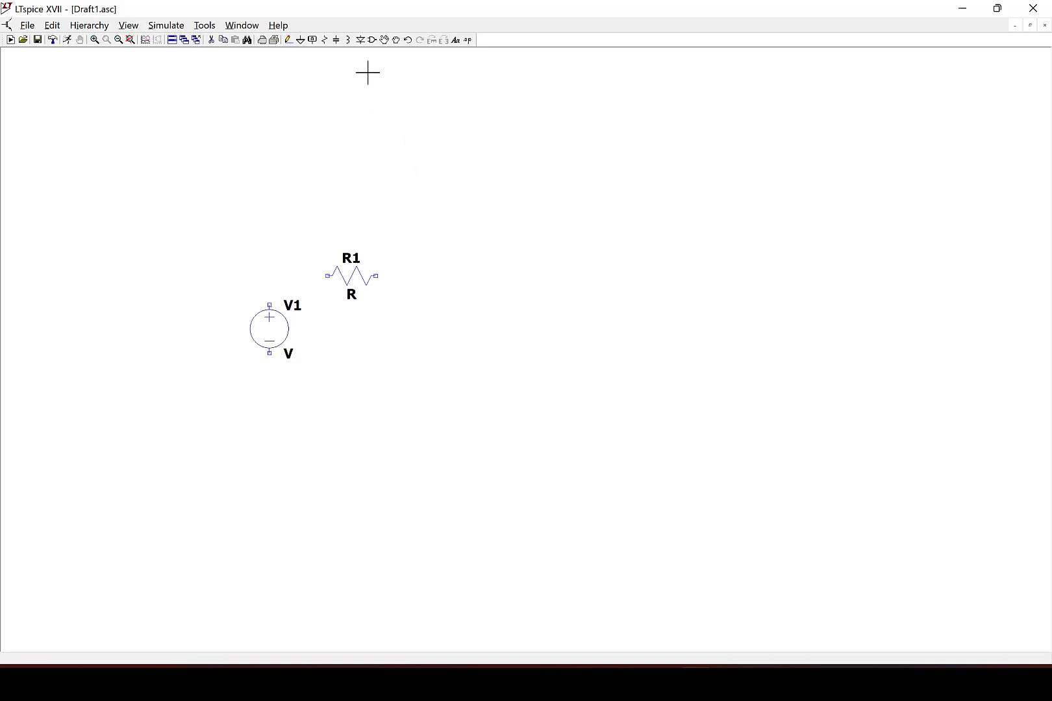
Place a diode to the right of the resistor.
click(361, 41)
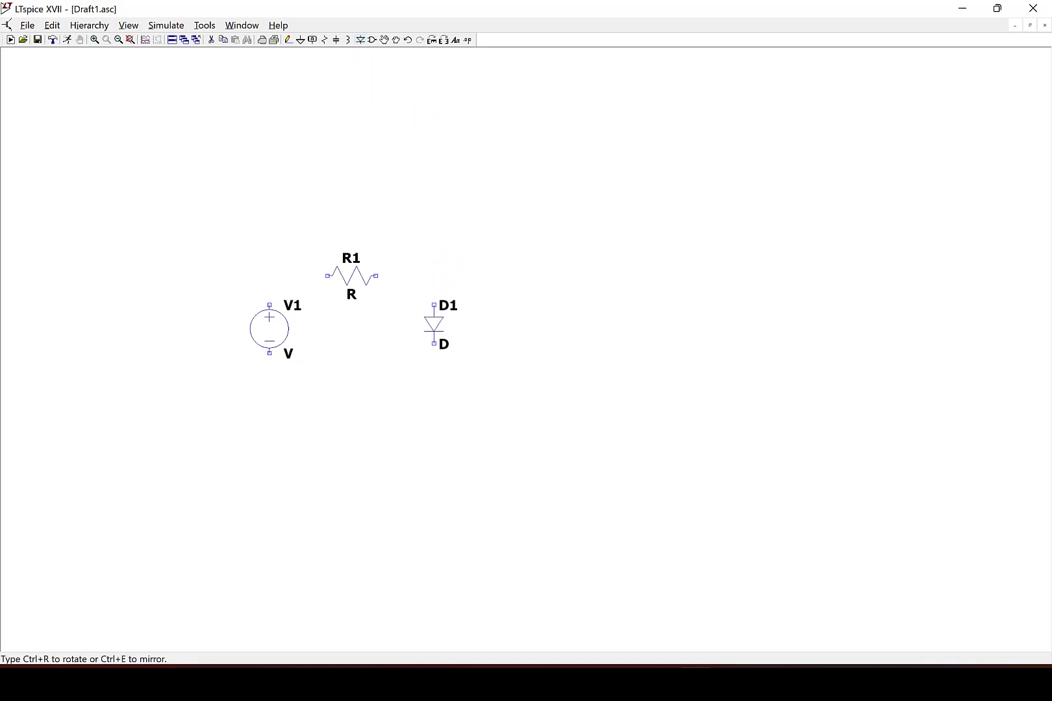
click(434, 305)
key(Escape)
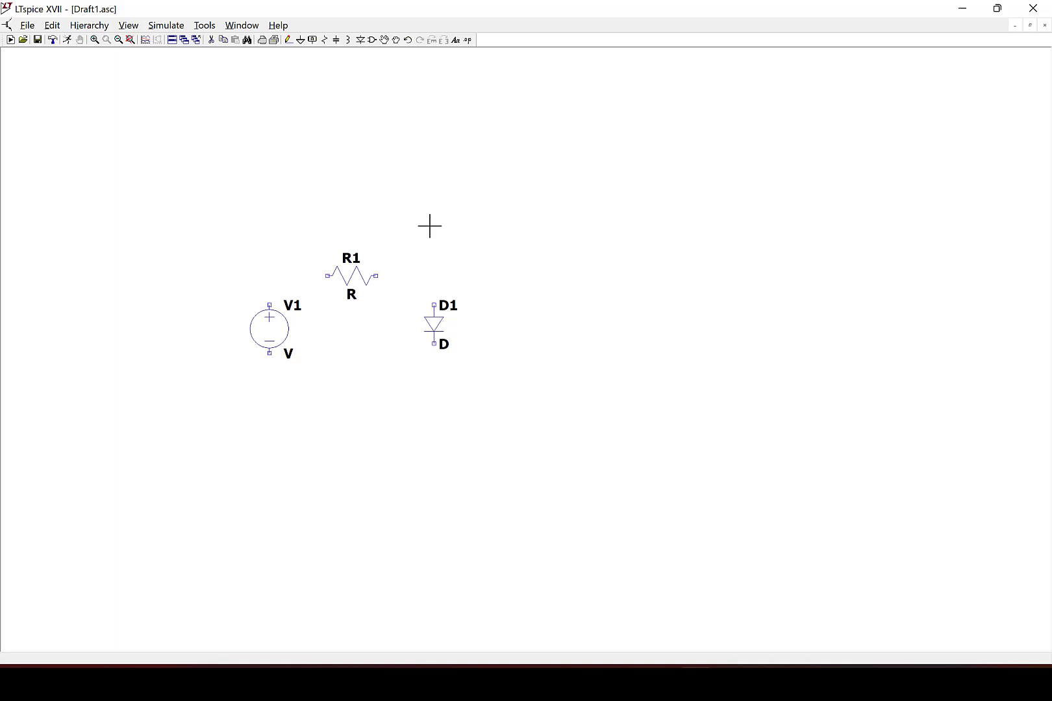
Wire the voltage source, resistor and diode together into a closed loop.
key(F3)
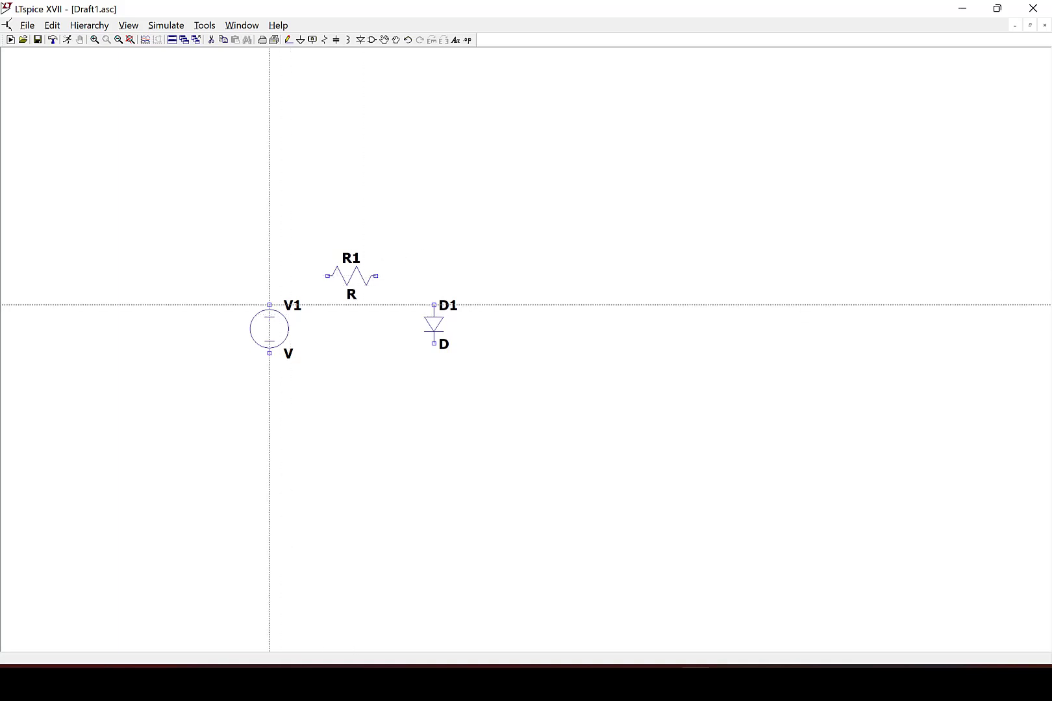
click(269, 305)
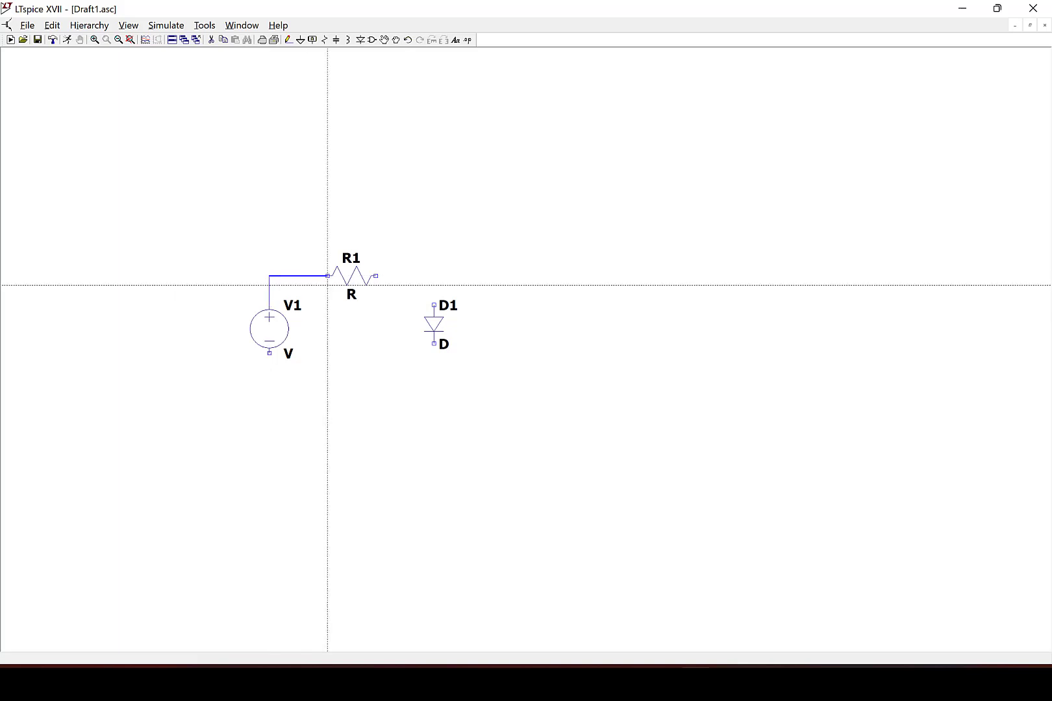
click(327, 276)
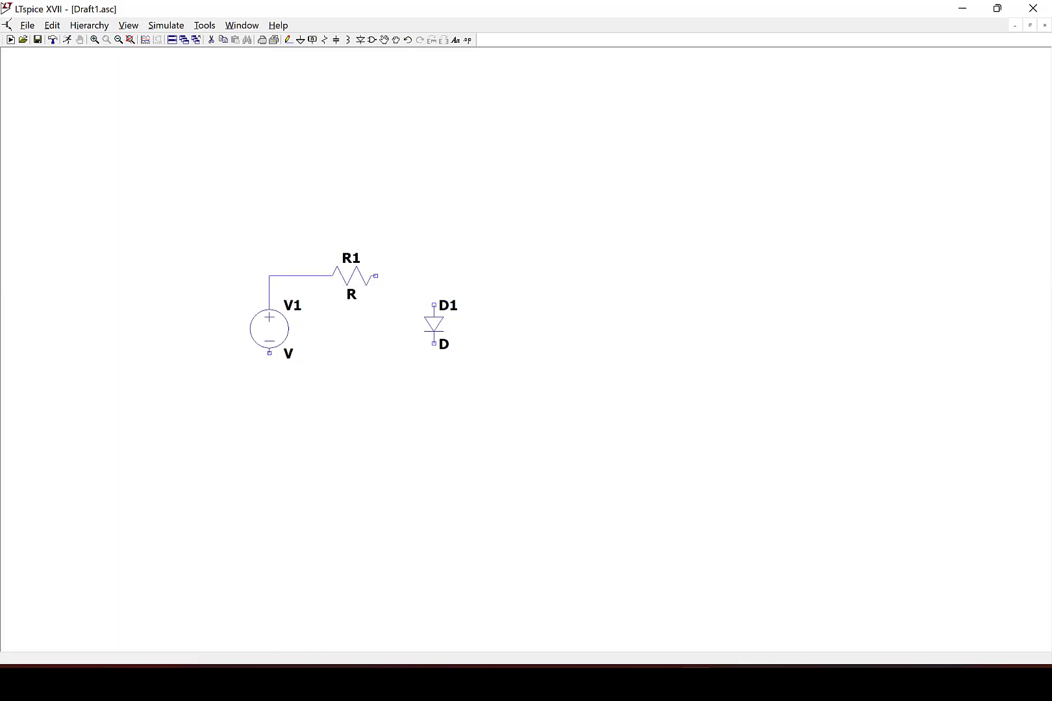
click(376, 276)
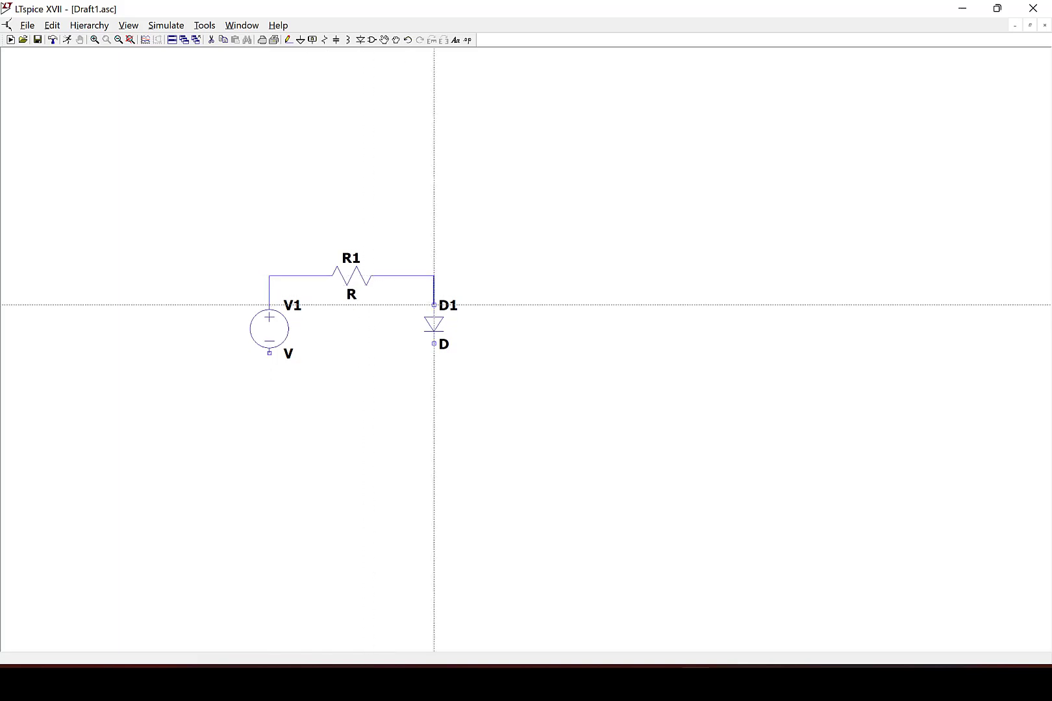
click(434, 305)
click(434, 343)
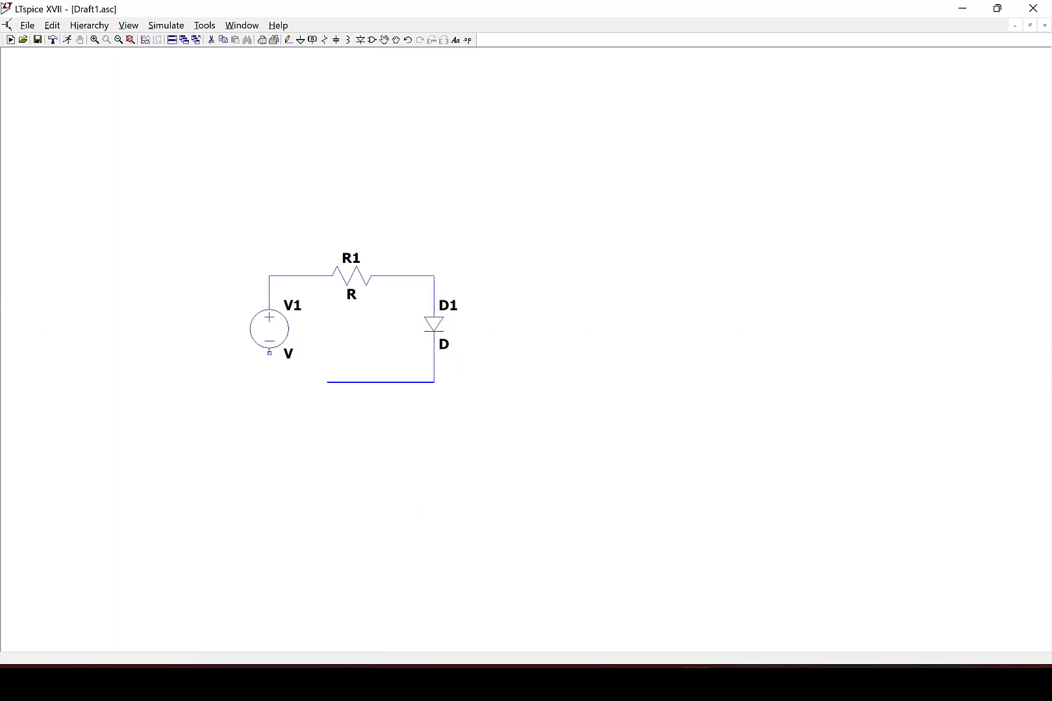
click(270, 383)
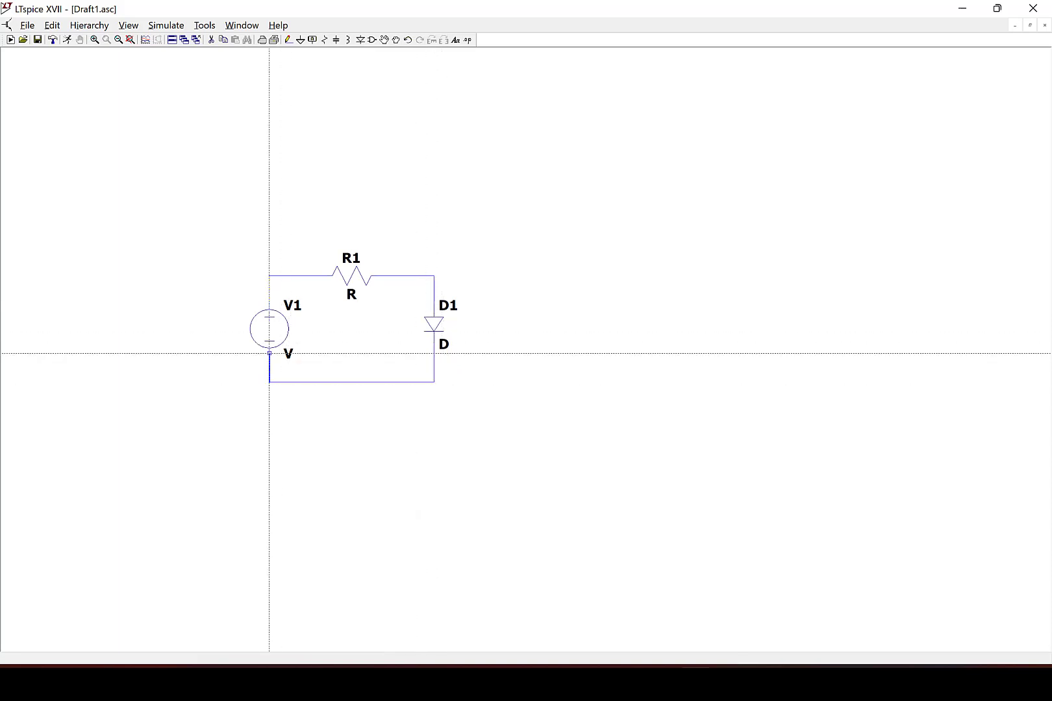
click(270, 352)
key(Escape)
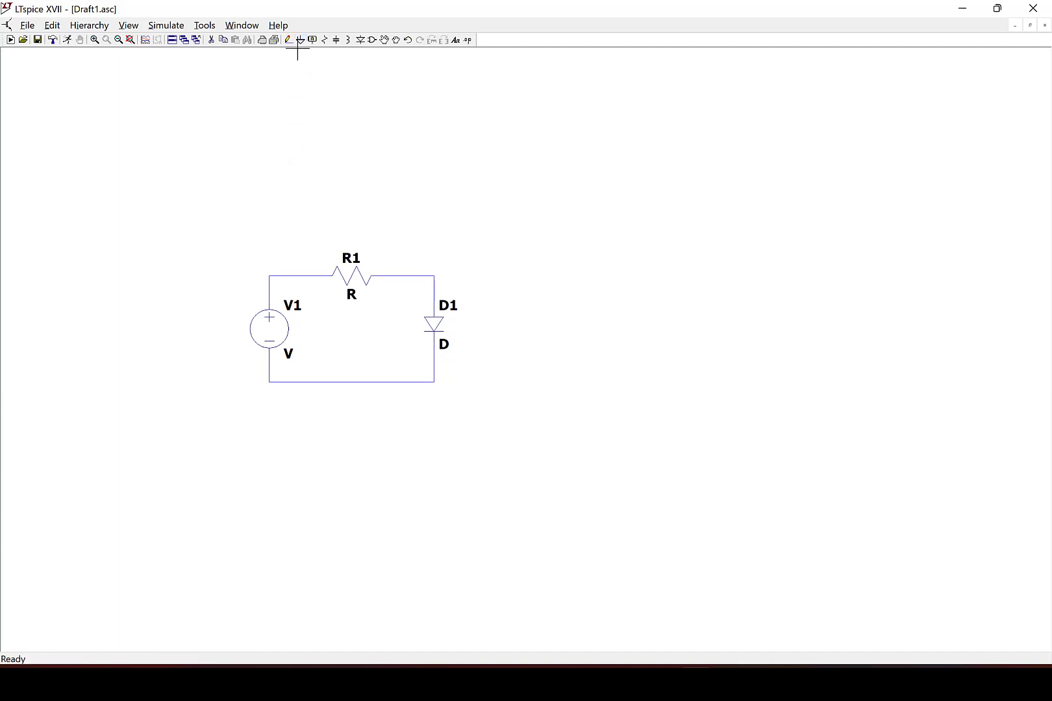
Place a ground below the loop and wire it to the bottom connection.
click(300, 40)
click(348, 424)
key(F3)
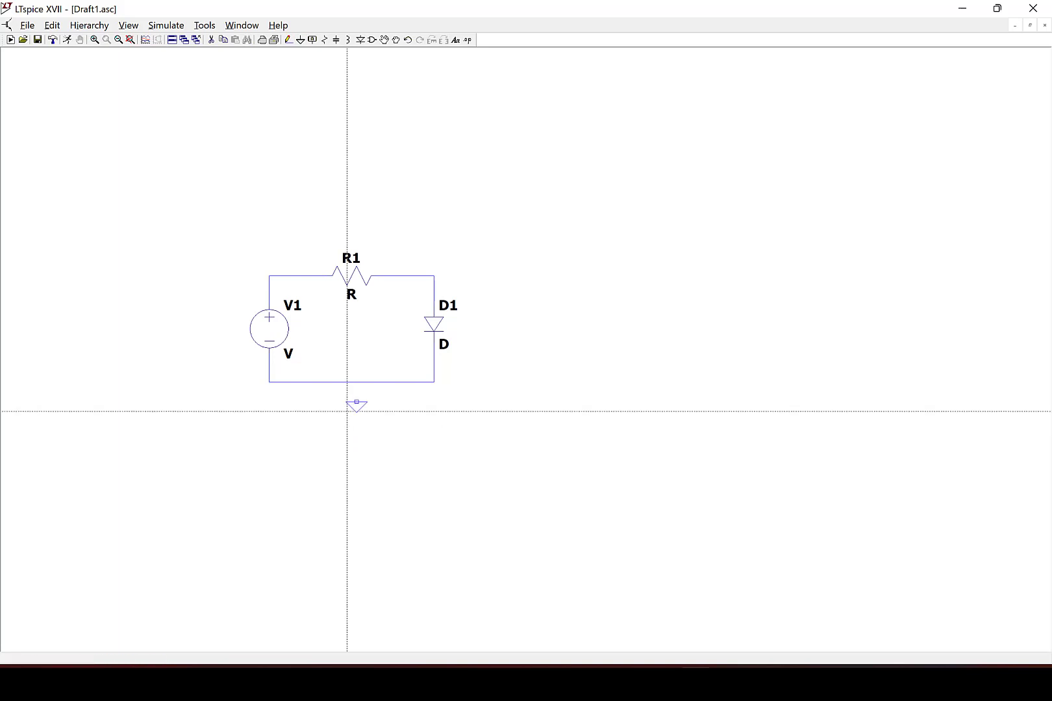
click(357, 403)
click(357, 383)
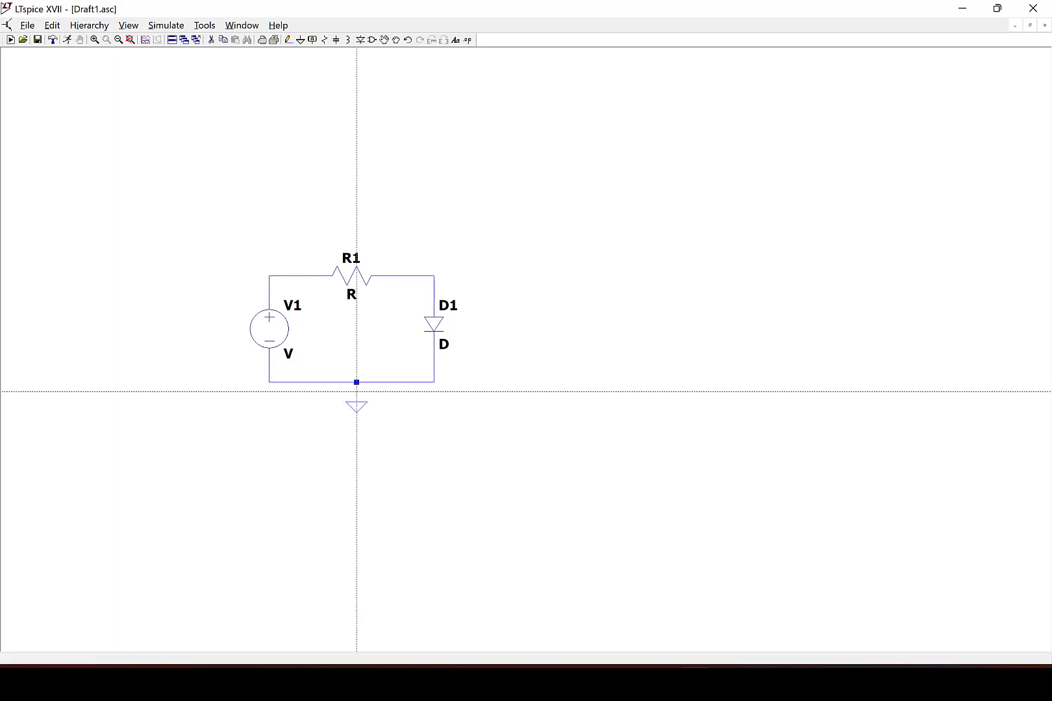
key(Escape)
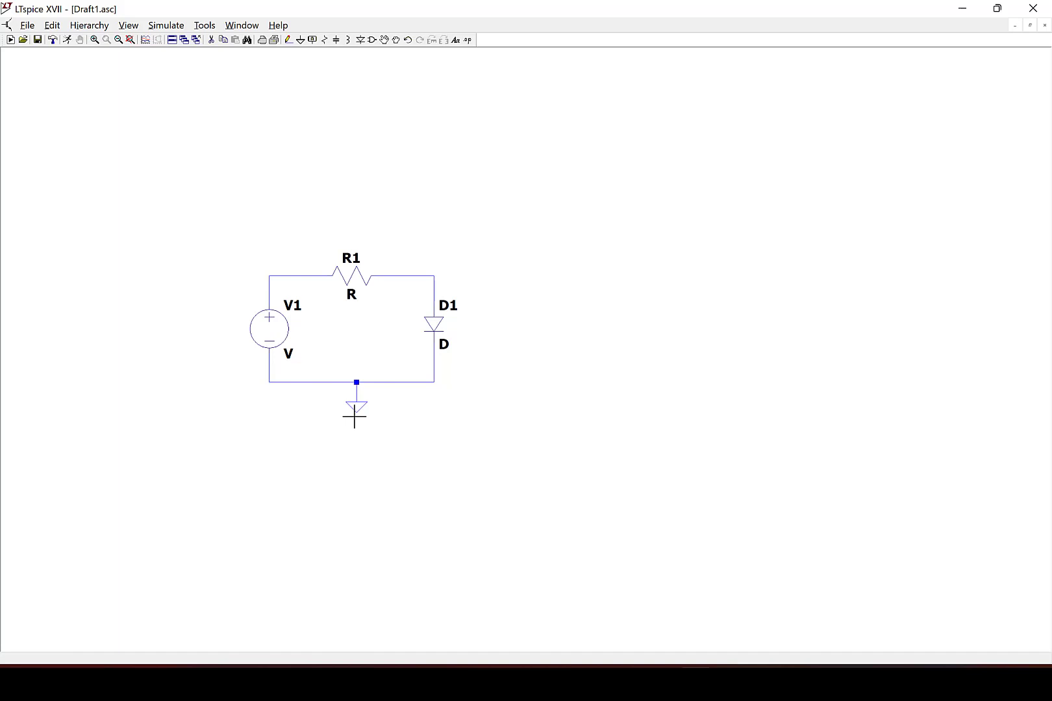
Set the resistor's value to 100.
right_click(356, 279)
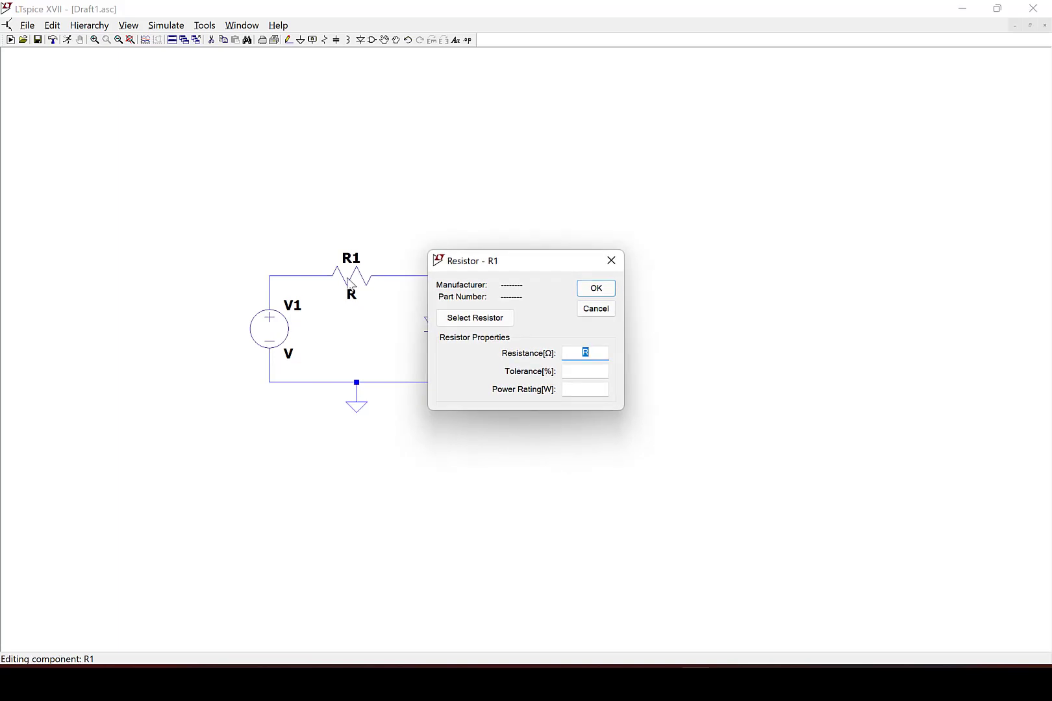
text(100)
click(594, 289)
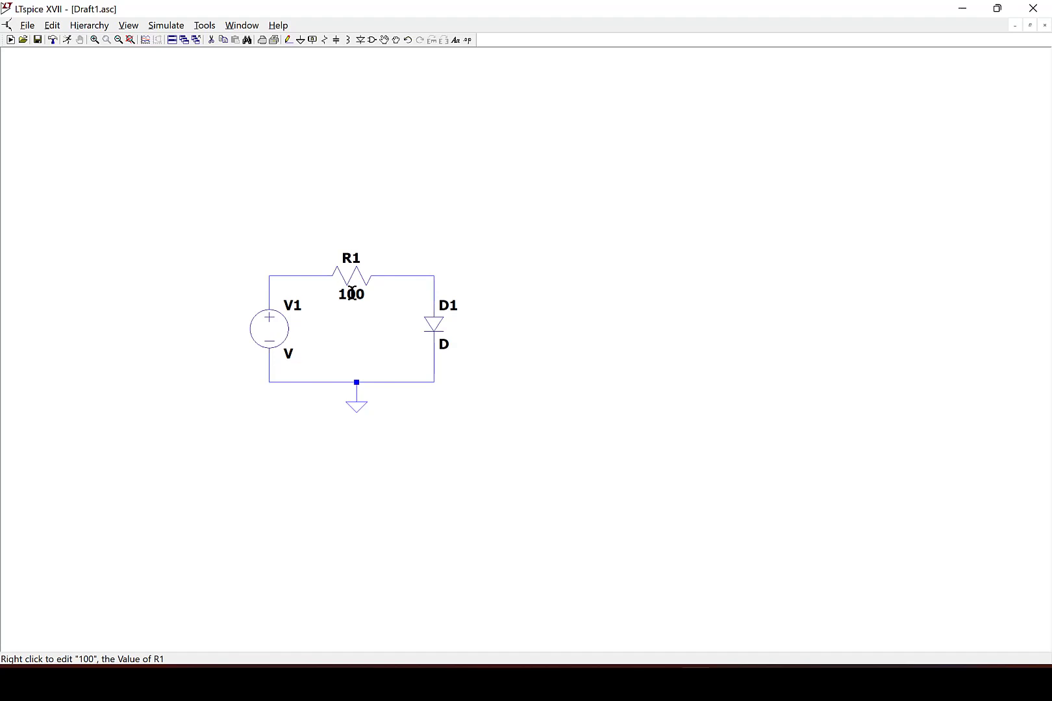
Replace the diode's model with the 1N4148 from the diode library.
scroll(451, 322, up, 2)
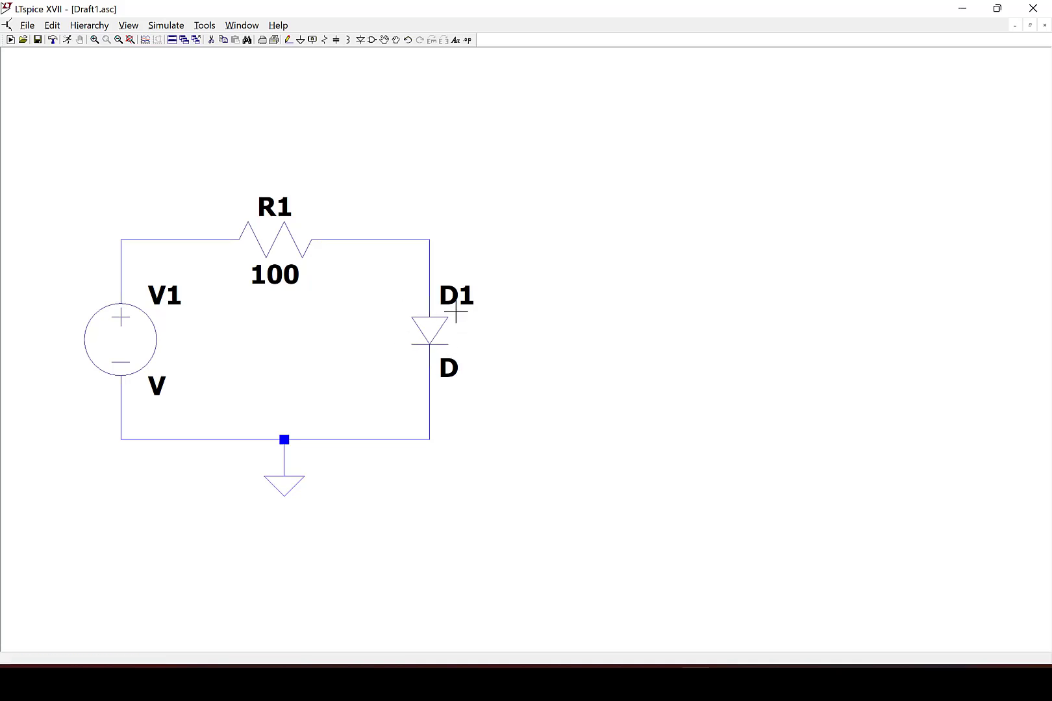
right_click(433, 334)
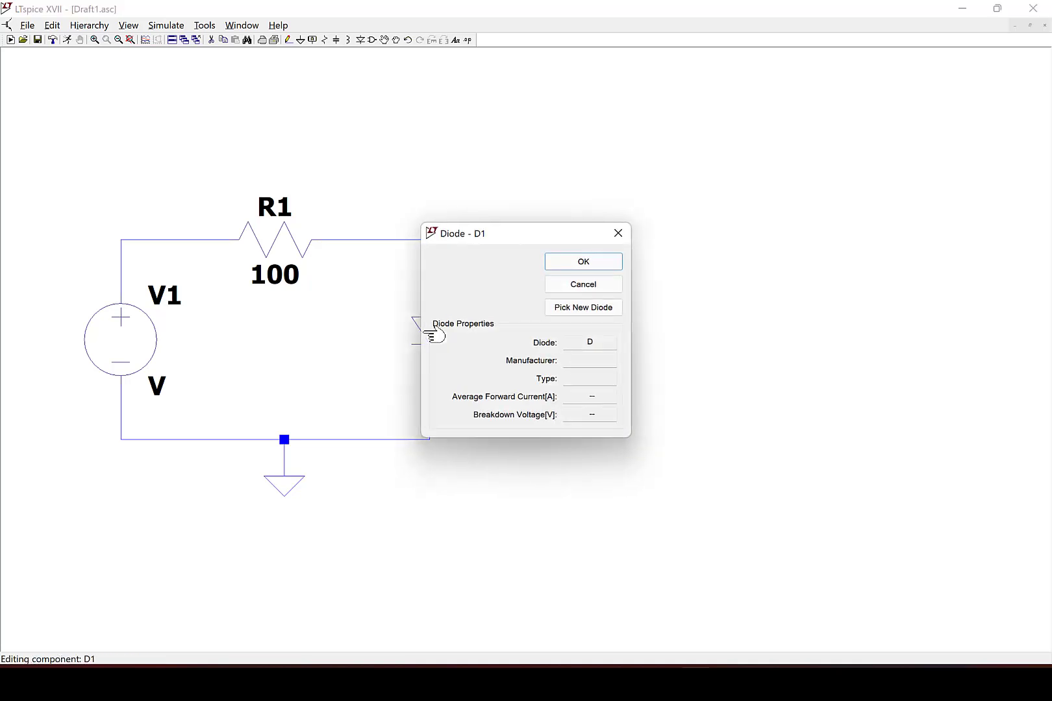
click(563, 310)
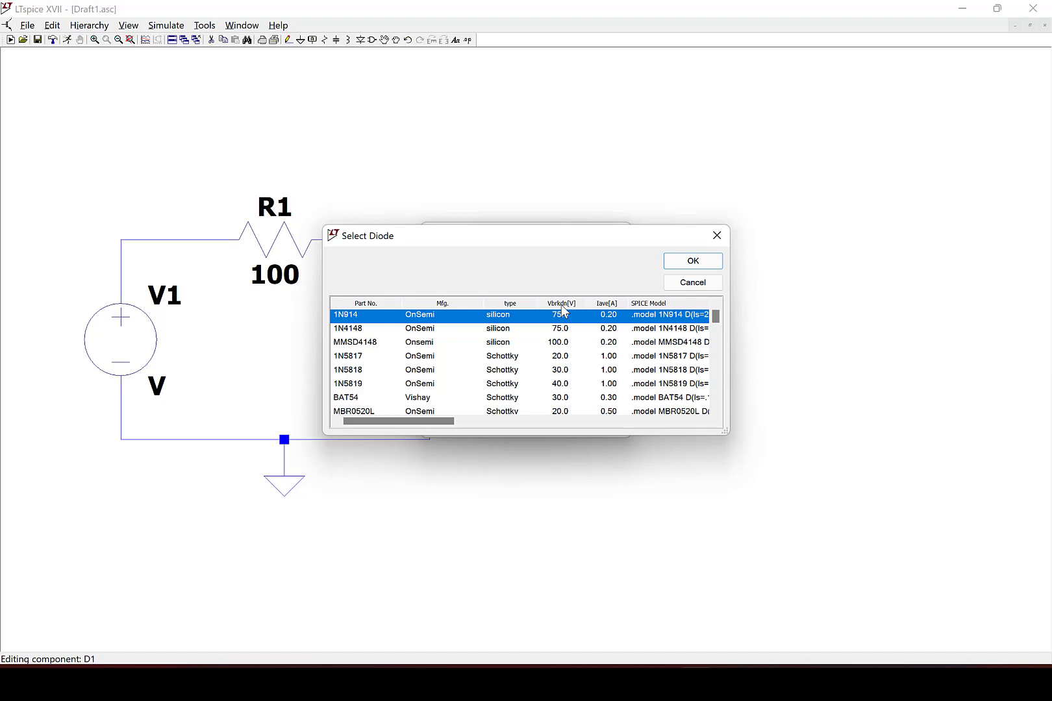
scroll(521, 367, down, 1)
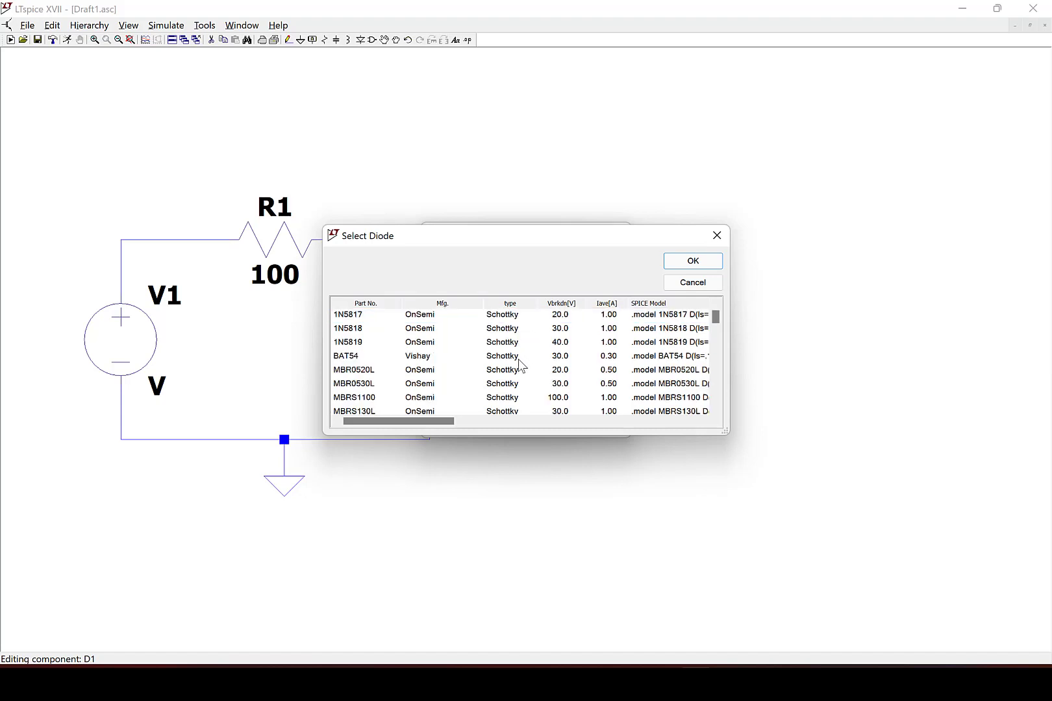
scroll(521, 367, up, 1)
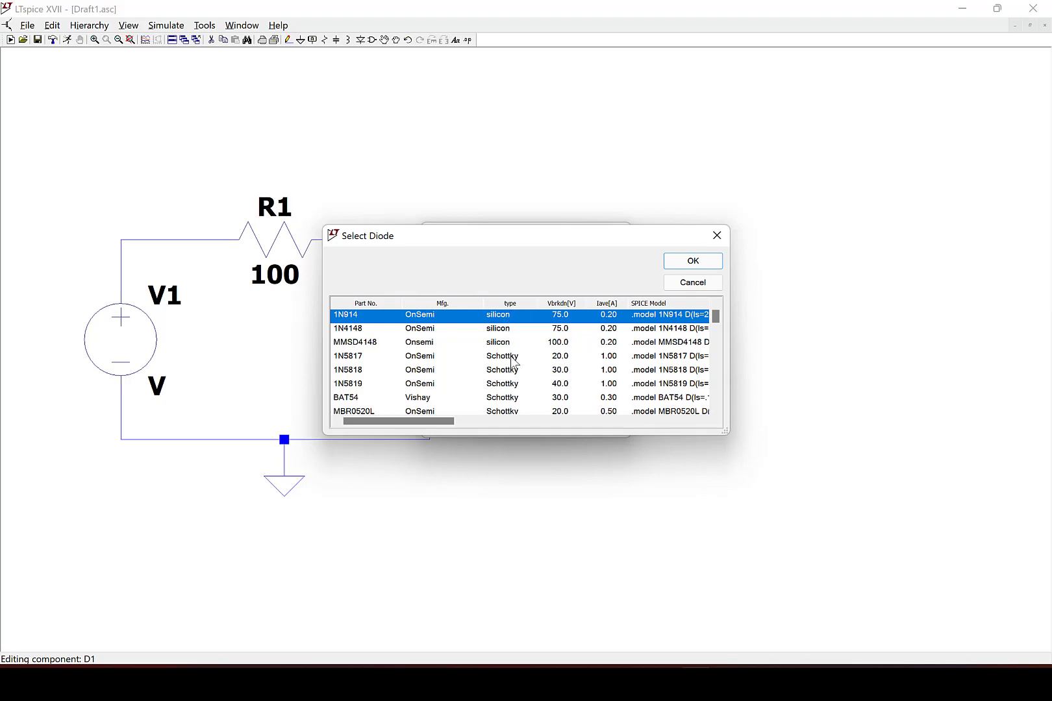
scroll(513, 362, down, 8)
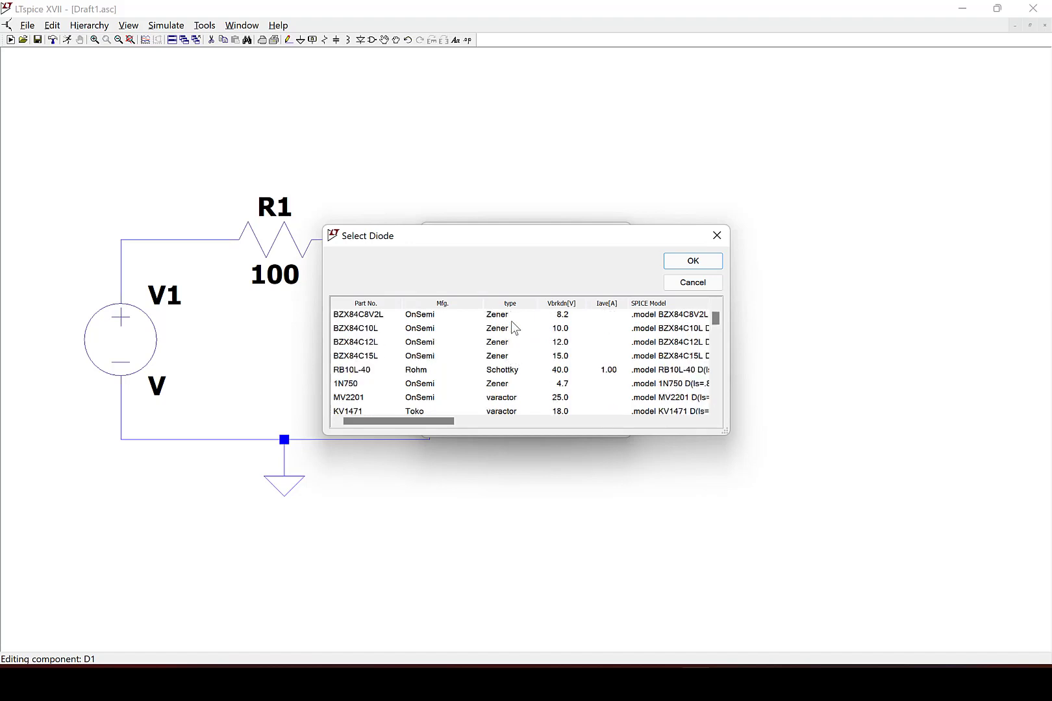
scroll(505, 339, up, 3)
scroll(503, 335, up, 2)
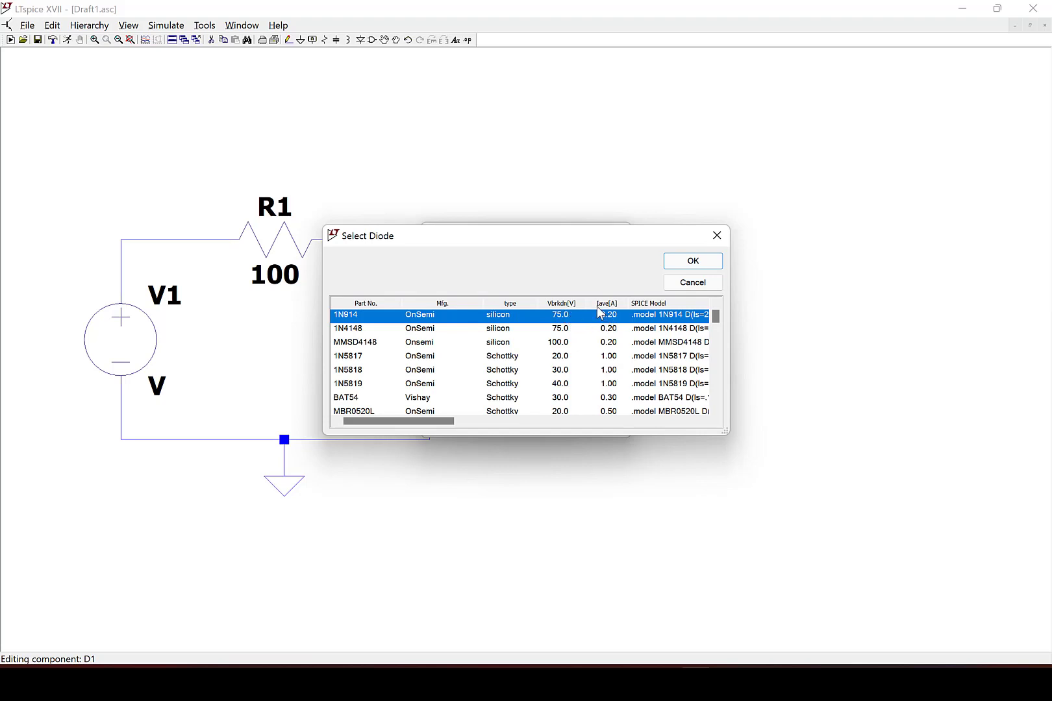
click(340, 332)
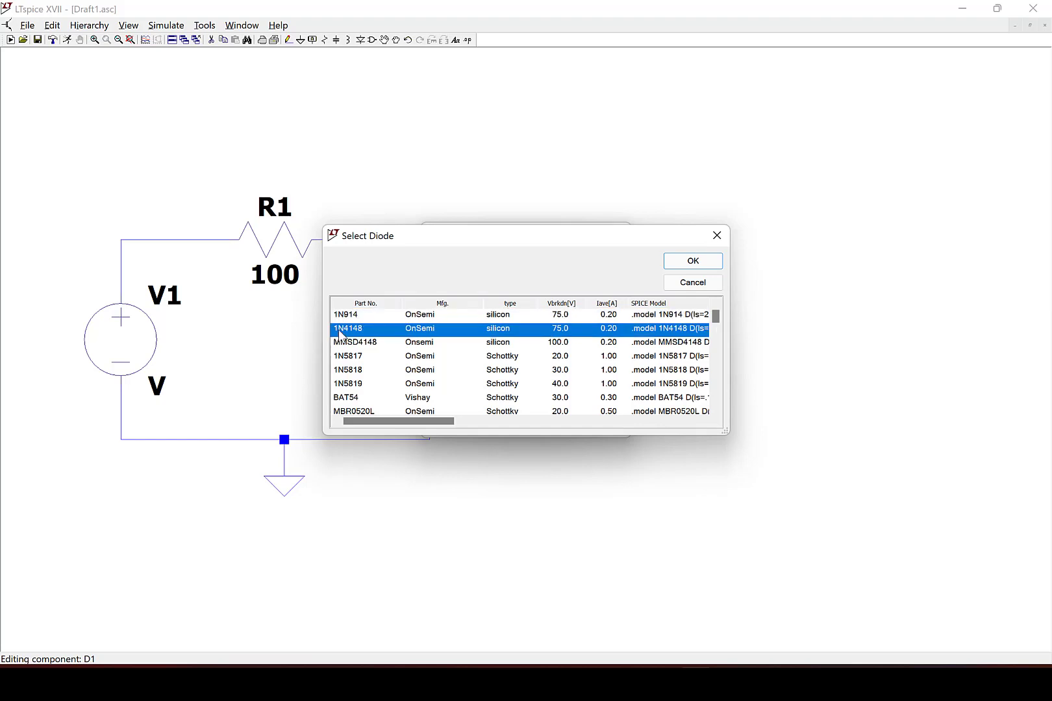
click(679, 262)
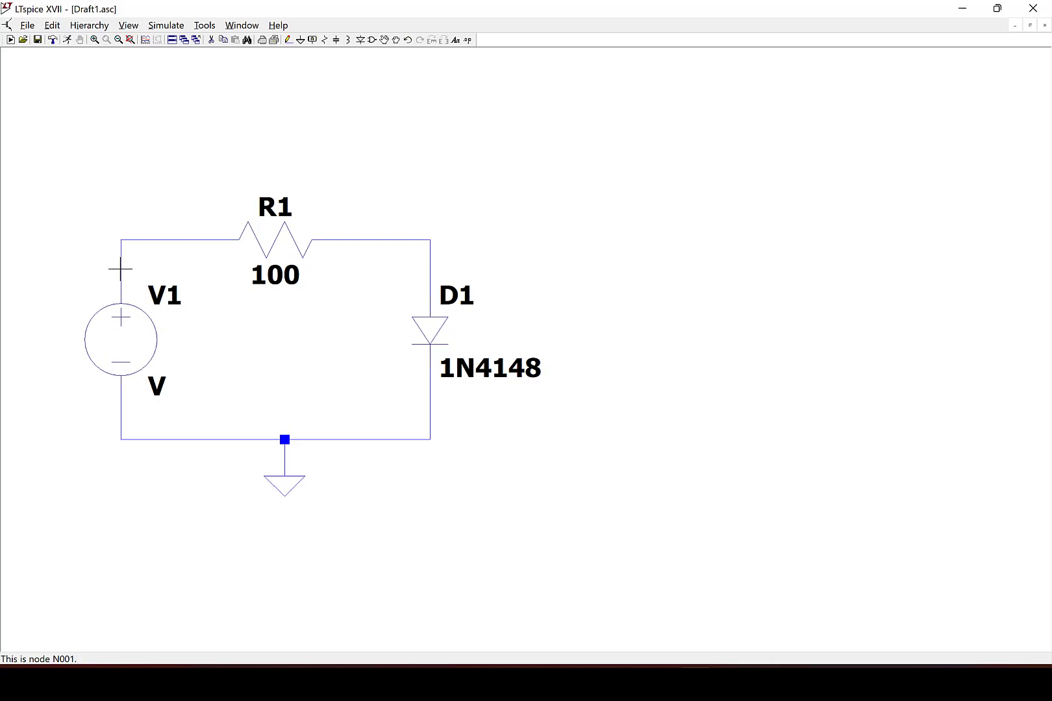
Open the simulation command editor and set up a DC sweep of source V1 with a Linear sweep type.
click(160, 28)
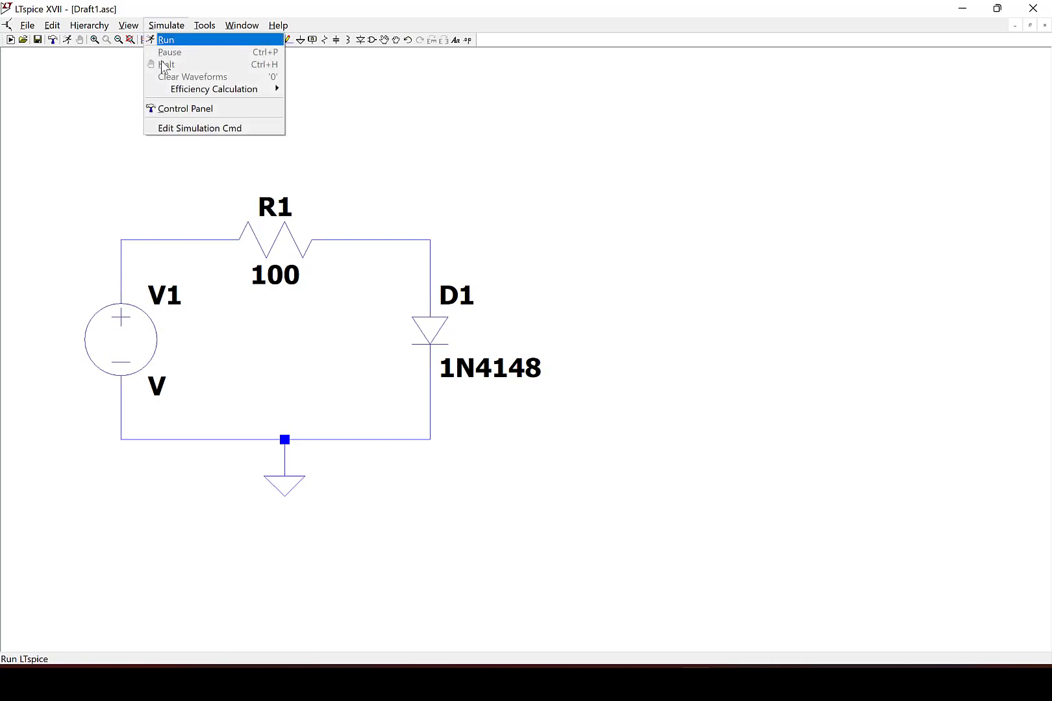
click(171, 130)
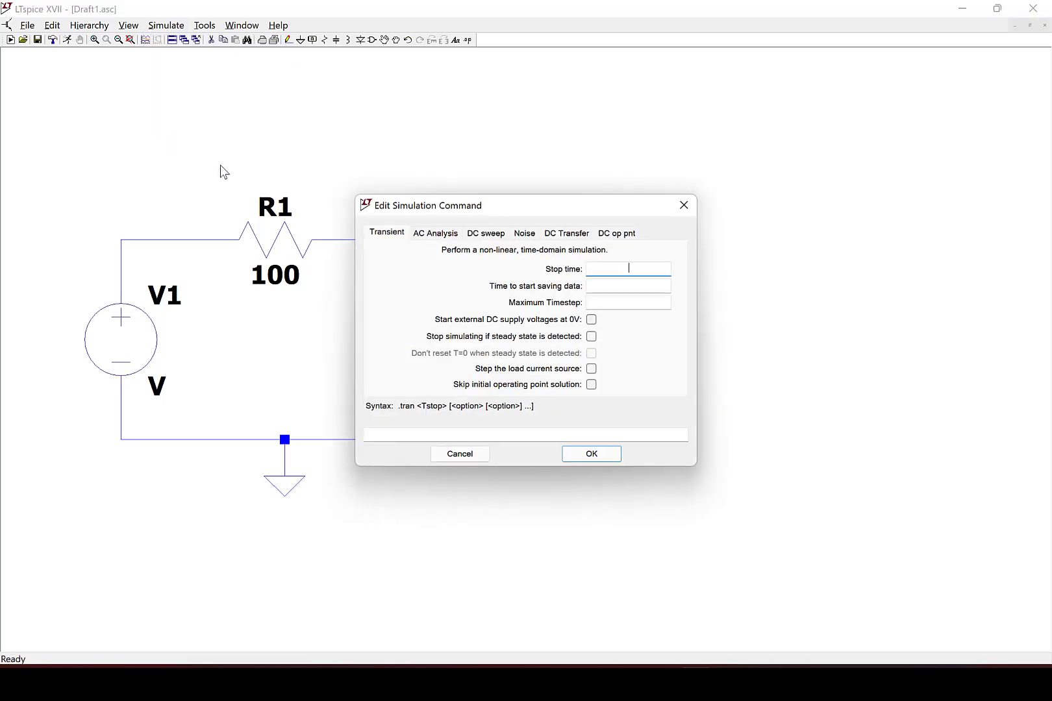
click(481, 243)
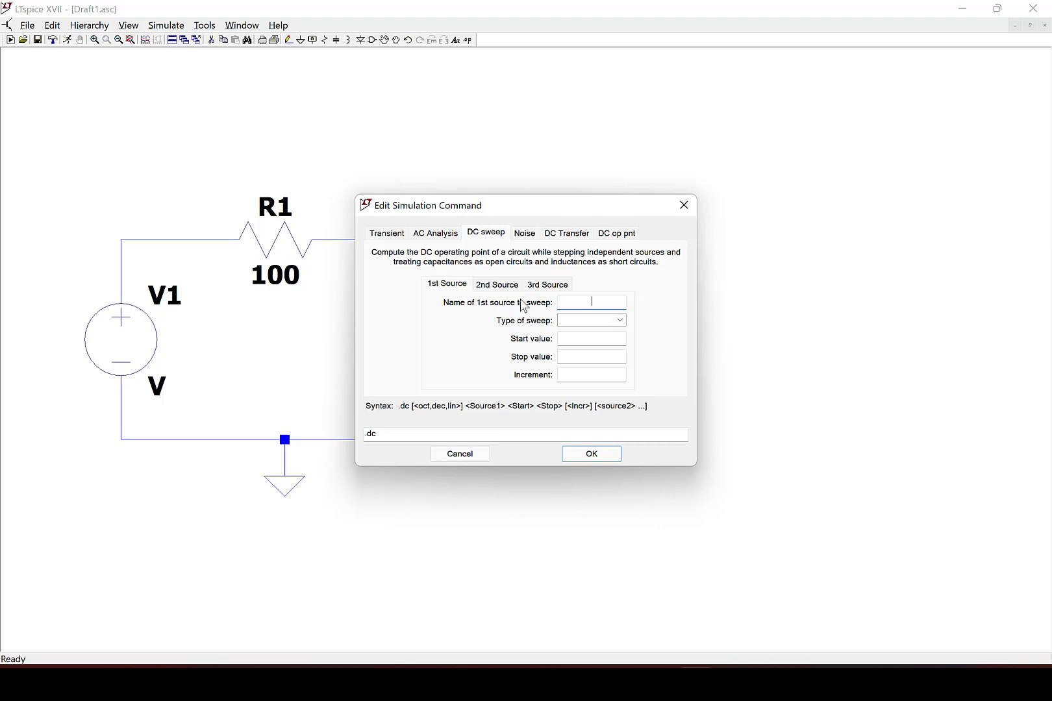
text(V1)
click(611, 325)
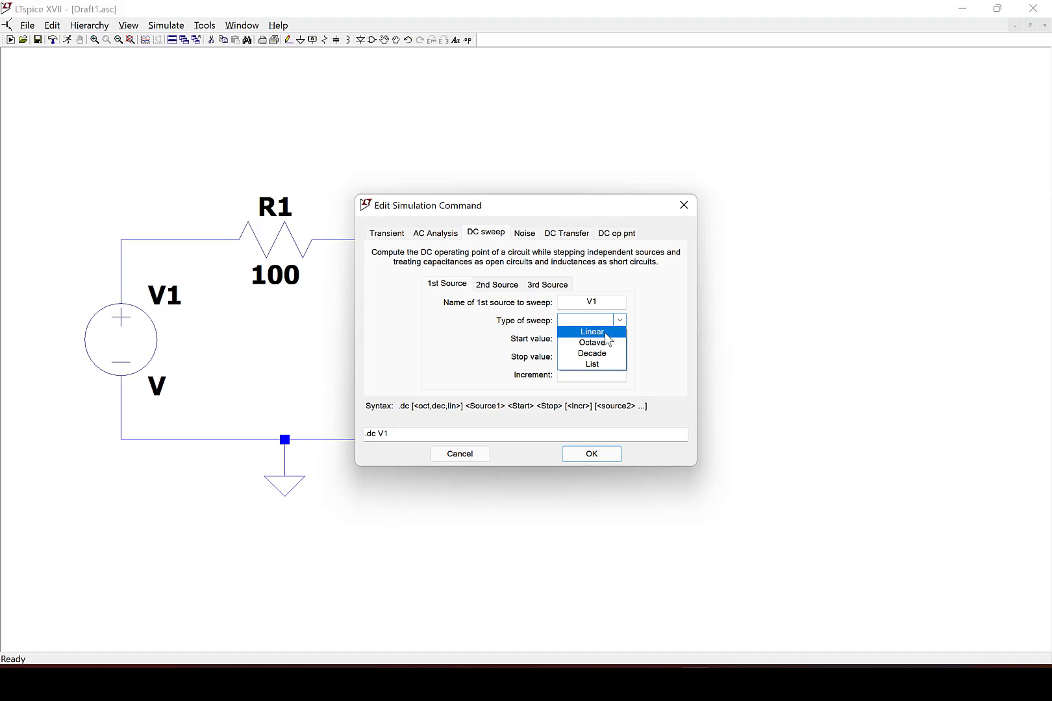
click(606, 333)
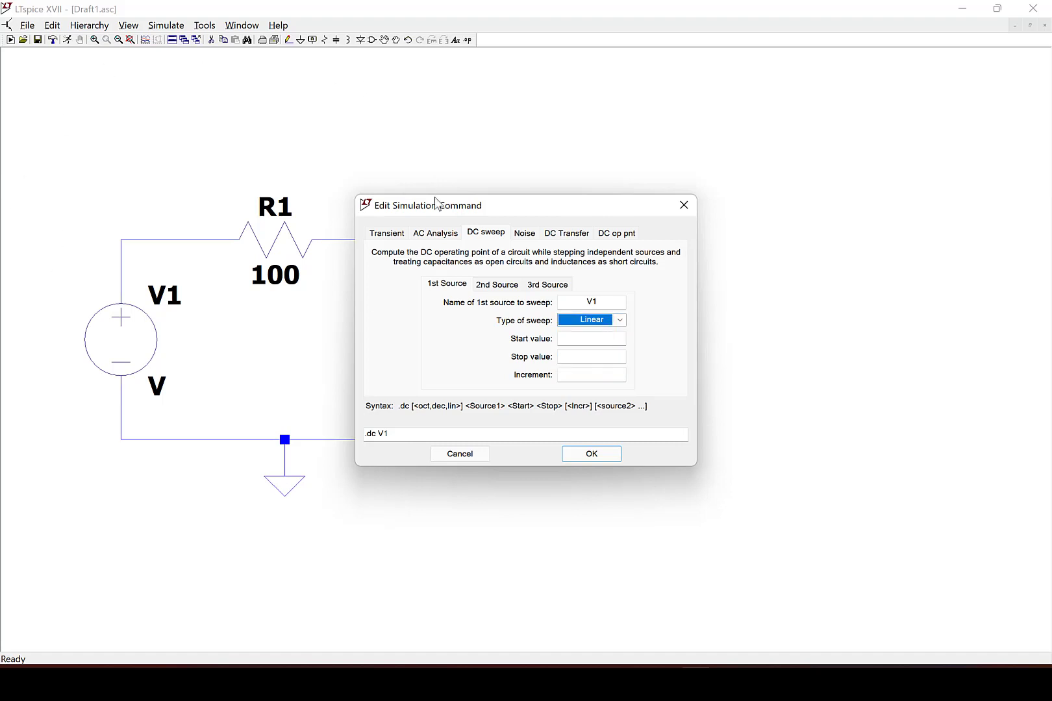
click(598, 340)
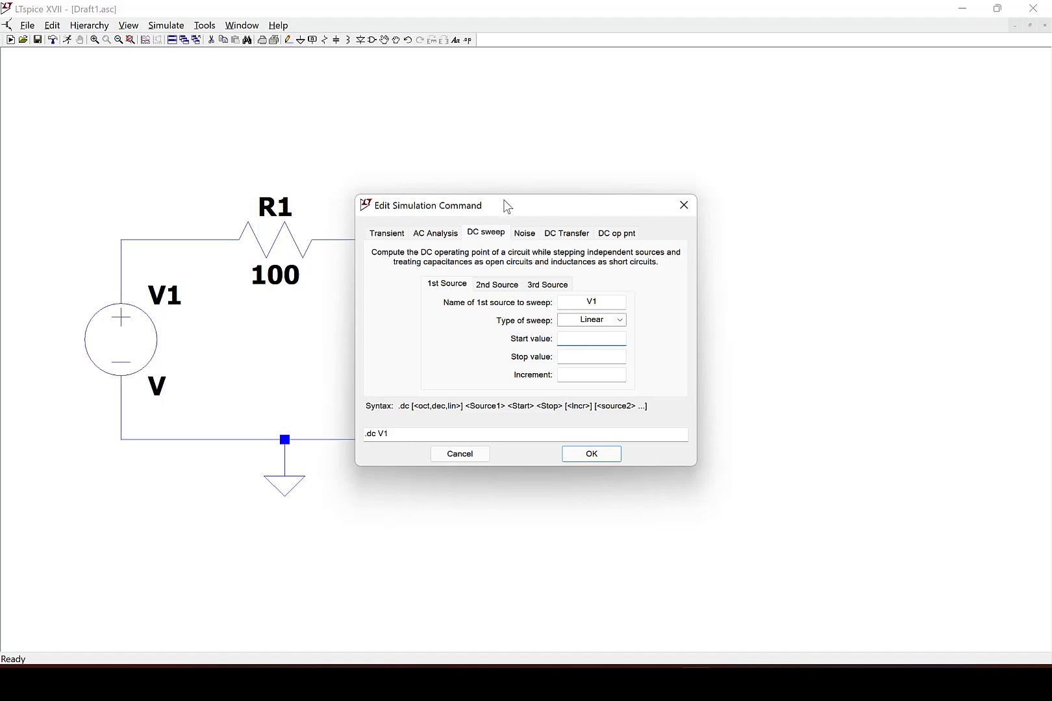
Set the sweep's start value to -3, stop value to 1.5 and increment to 0.01.
drag(507, 207, 722, 208)
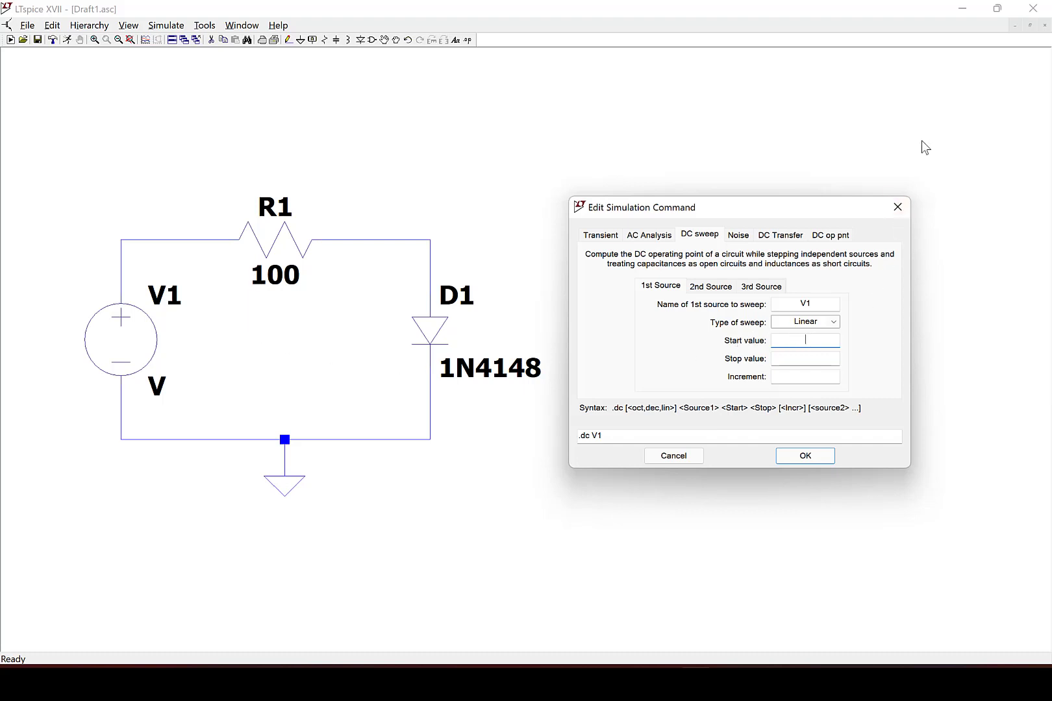
text(-3)
click(808, 355)
text(1.5)
click(799, 378)
double_click(806, 339)
double_click(814, 356)
click(796, 377)
text(0.01)
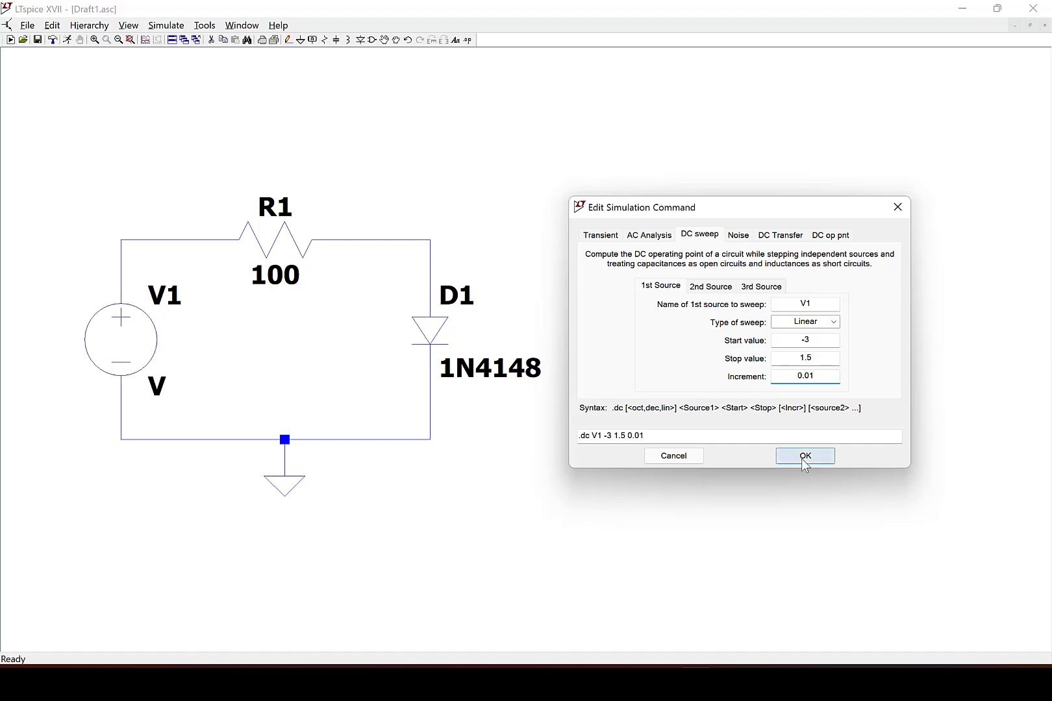
Place the .dc V1 -3 1.5 0.01 directive on the schematic below the circuit.
drag(693, 435, 563, 435)
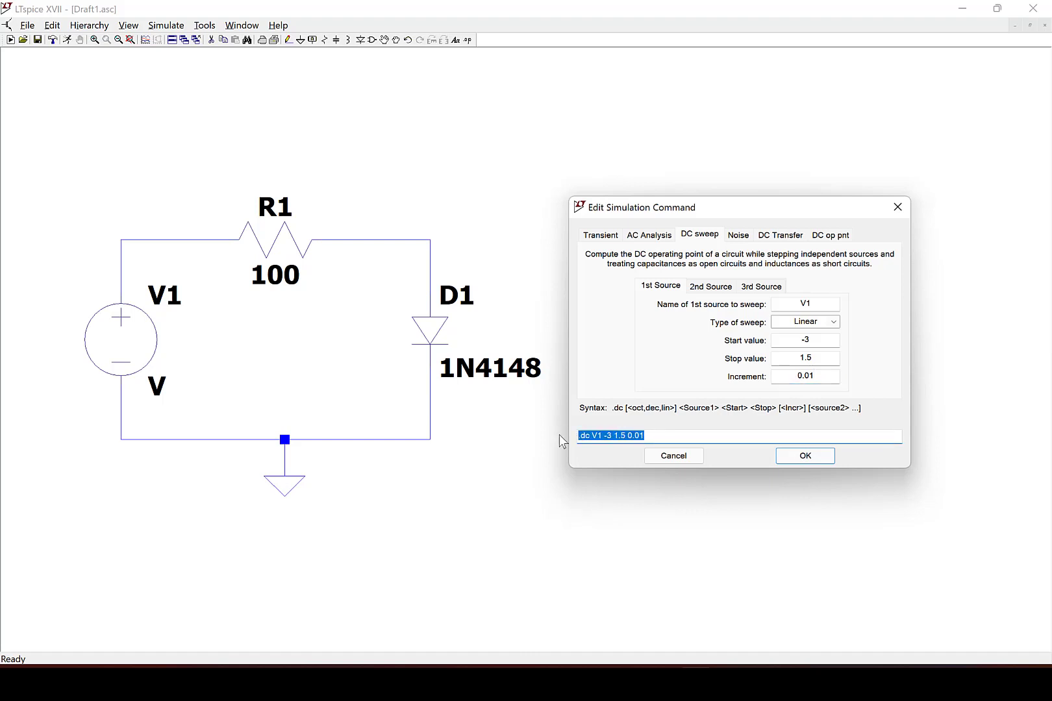
click(820, 461)
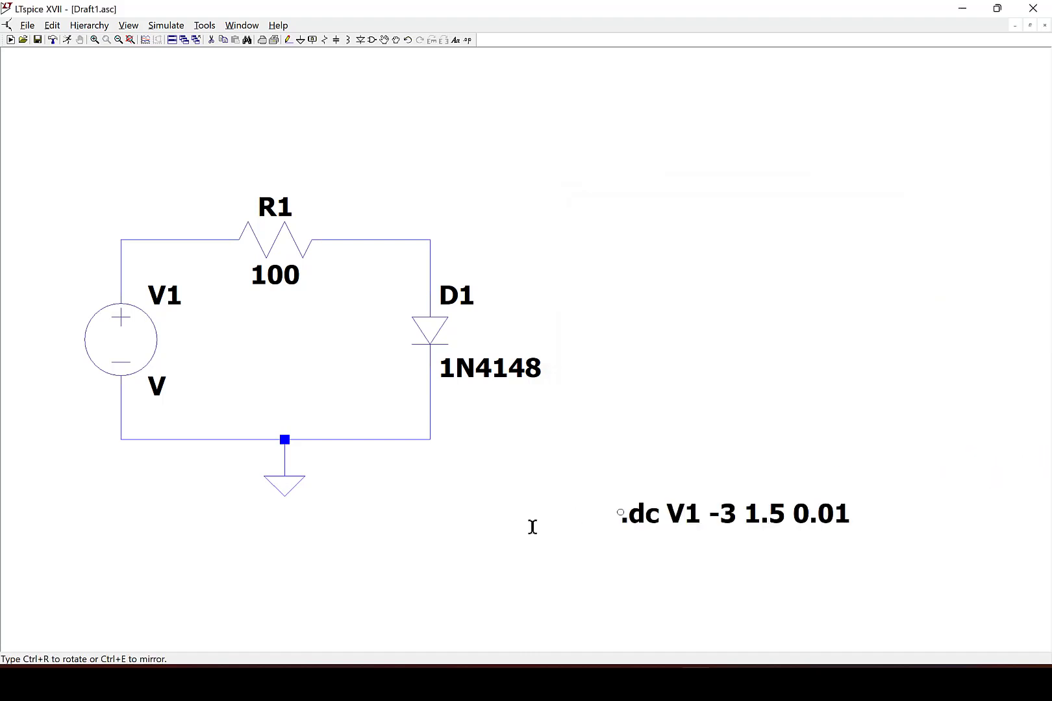
click(93, 526)
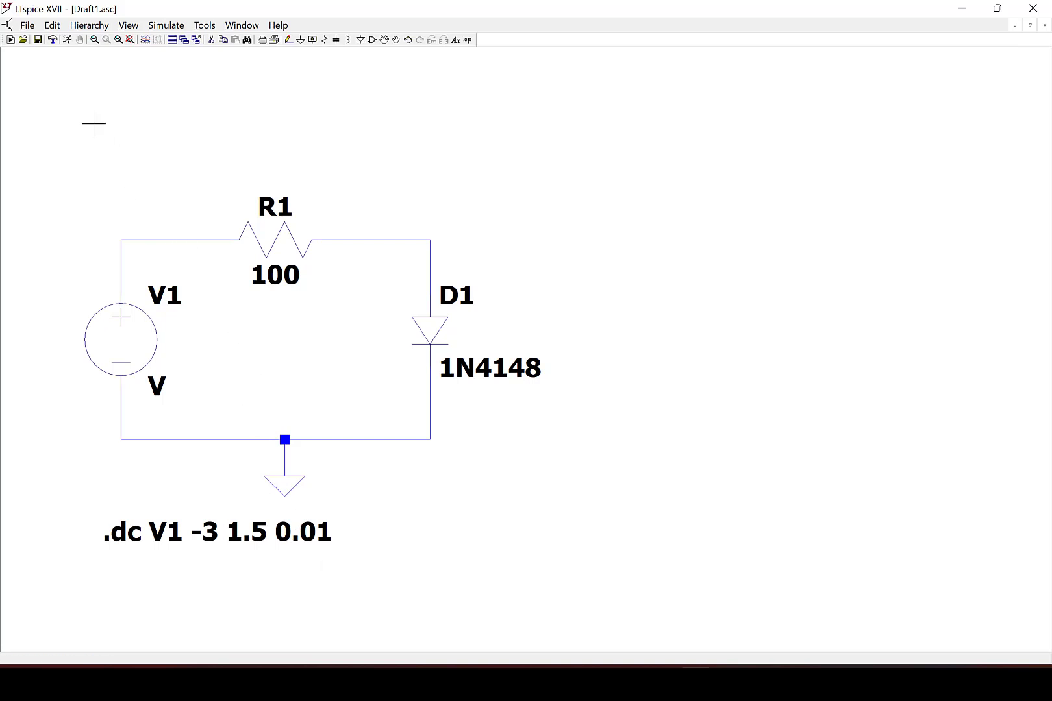
Run the simulation and plot the voltages at the source's positive node and at the diode's anode.
click(68, 40)
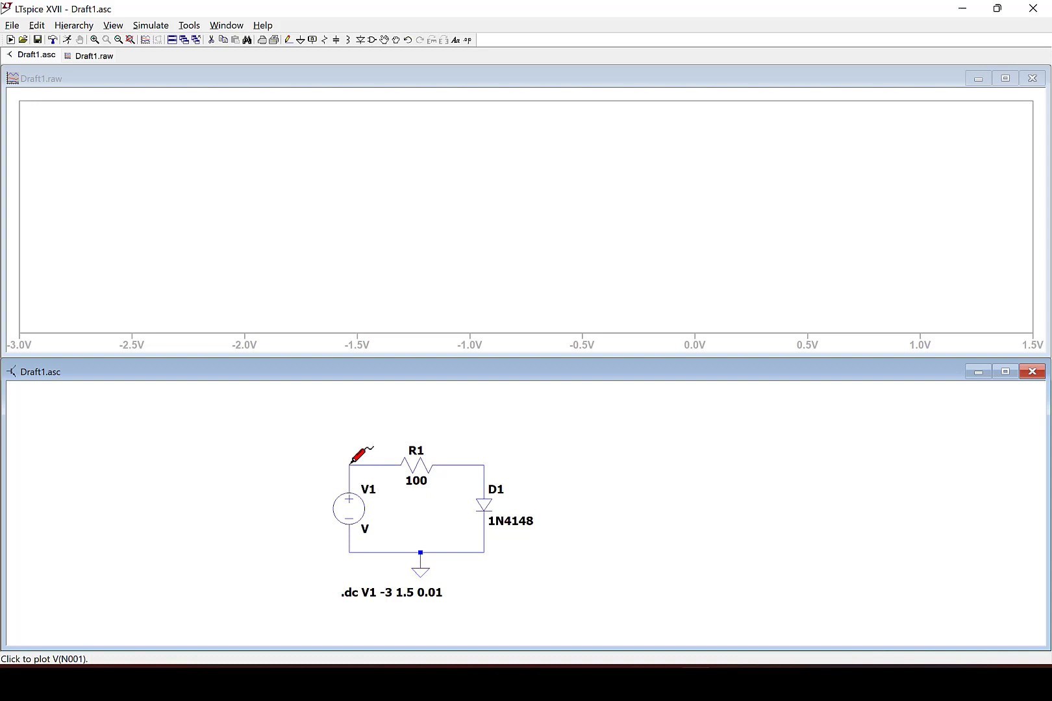
click(349, 464)
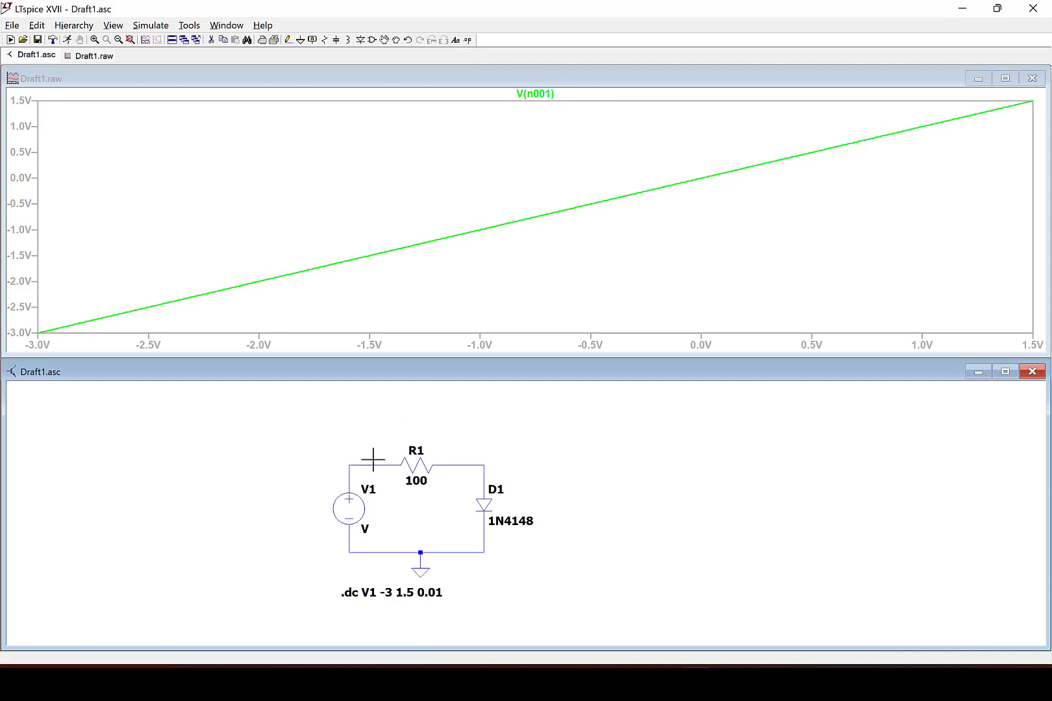
click(485, 465)
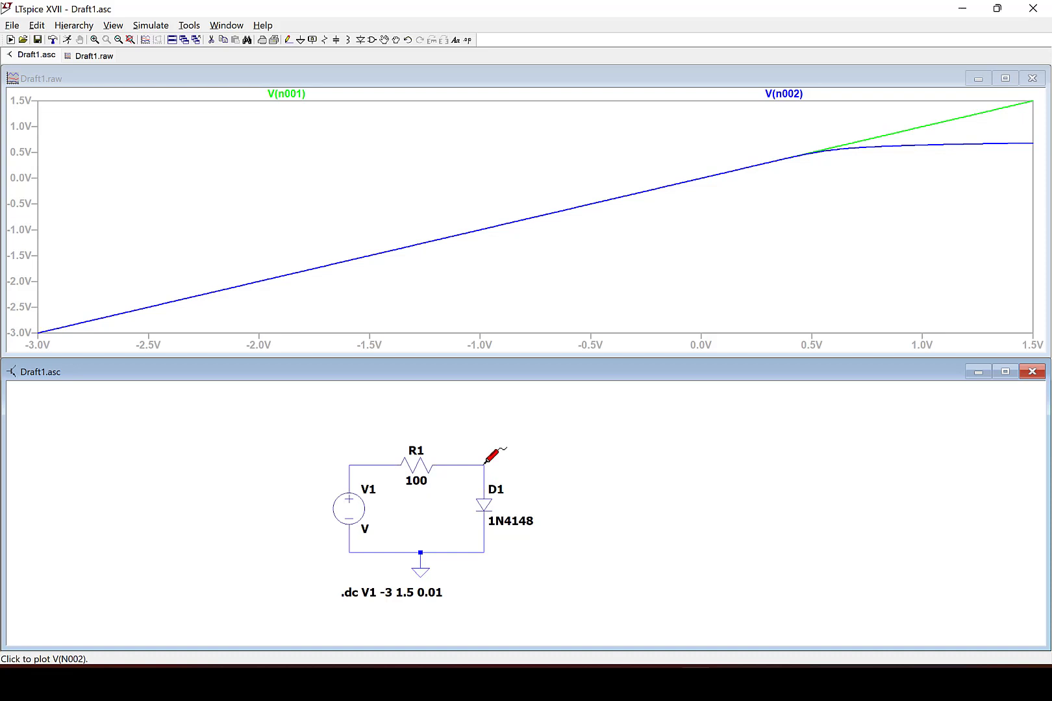
Zoom into the 0.2 V to 1.5 V region and inspect the diode anode voltage with a cursor.
click(777, 170)
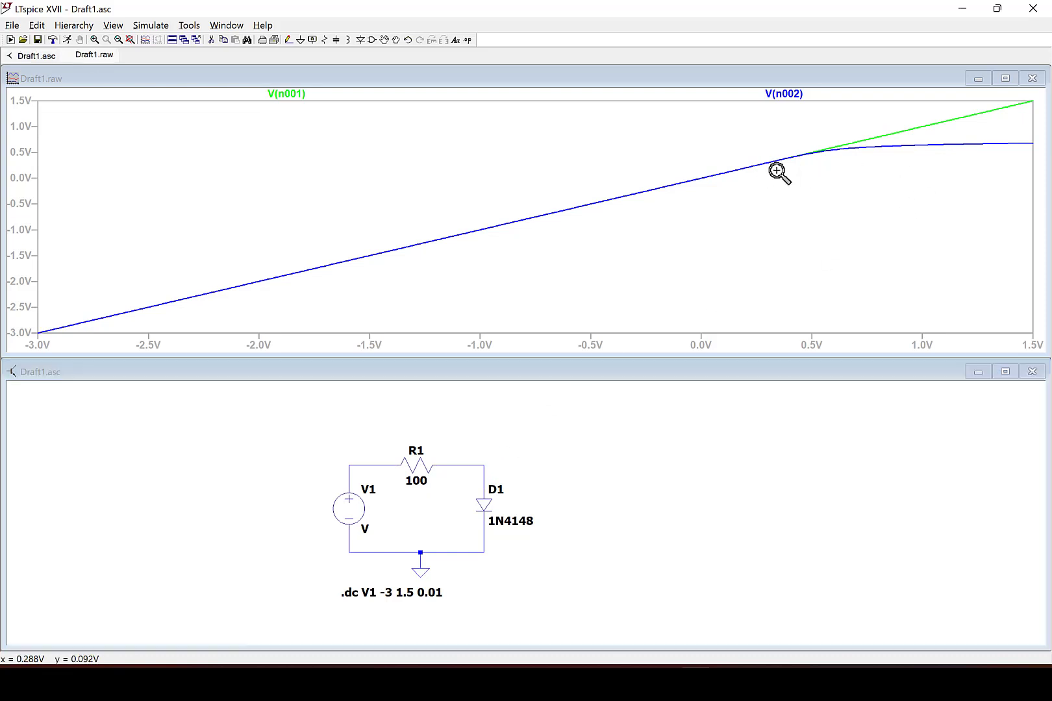
drag(765, 173, 1038, 98)
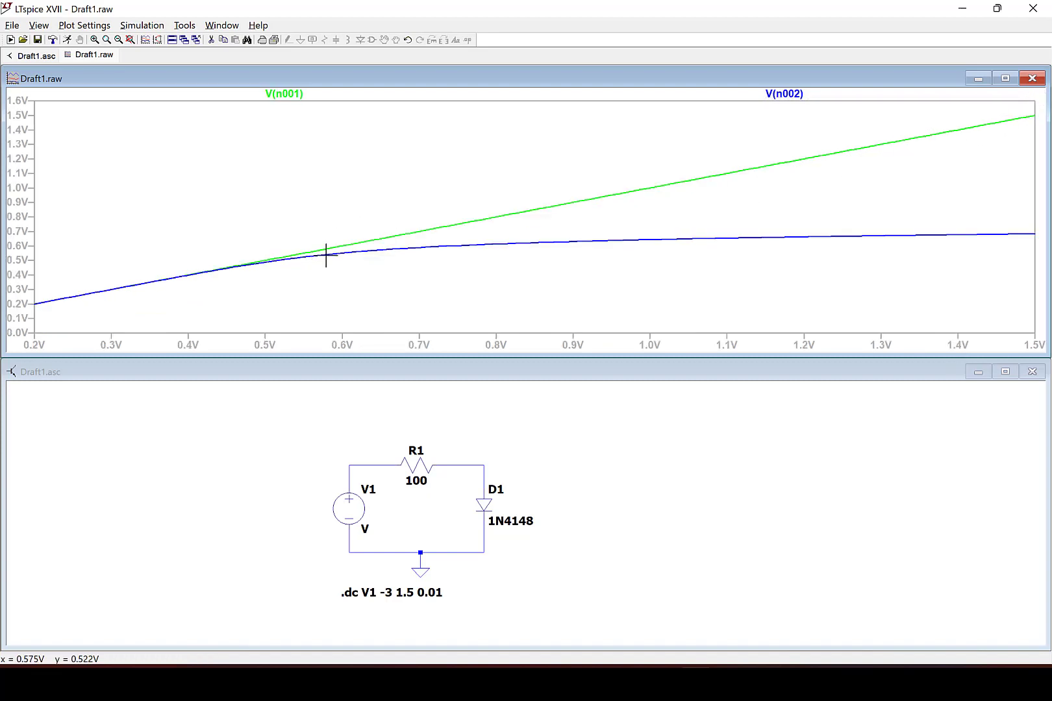
click(784, 94)
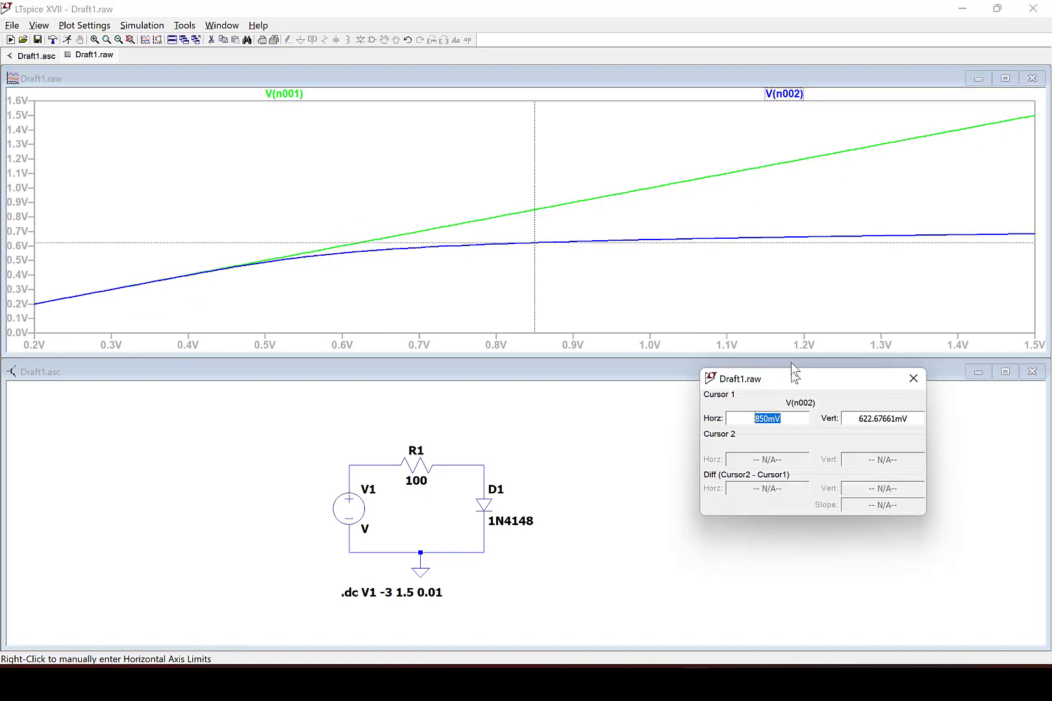
drag(534, 238, 607, 242)
click(850, 360)
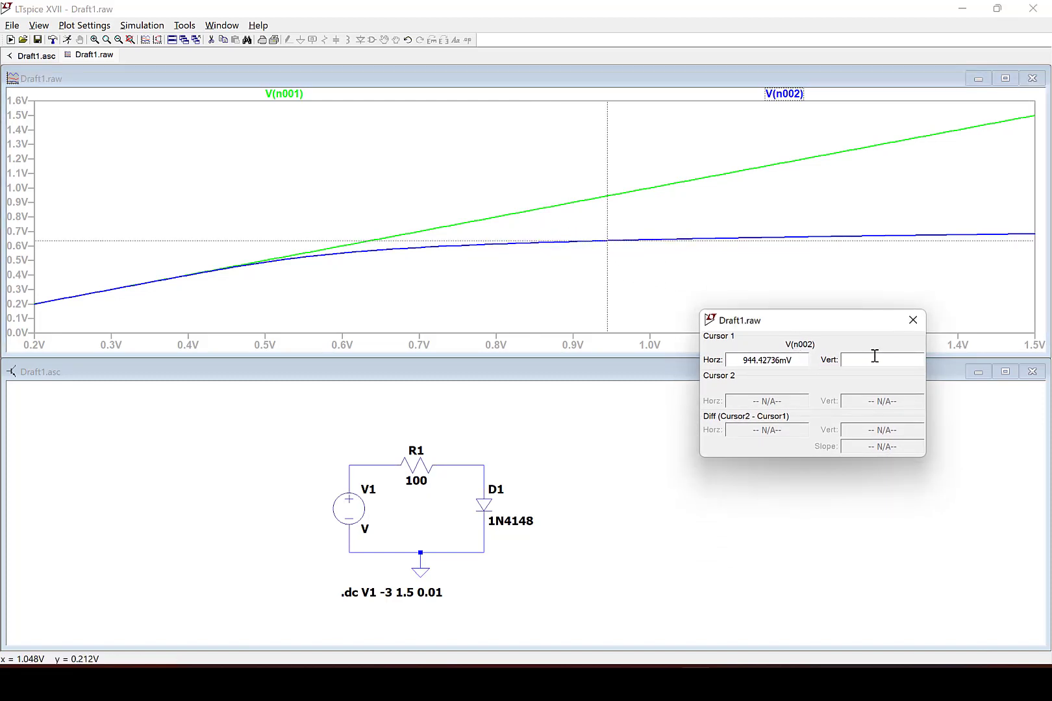
double_click(873, 356)
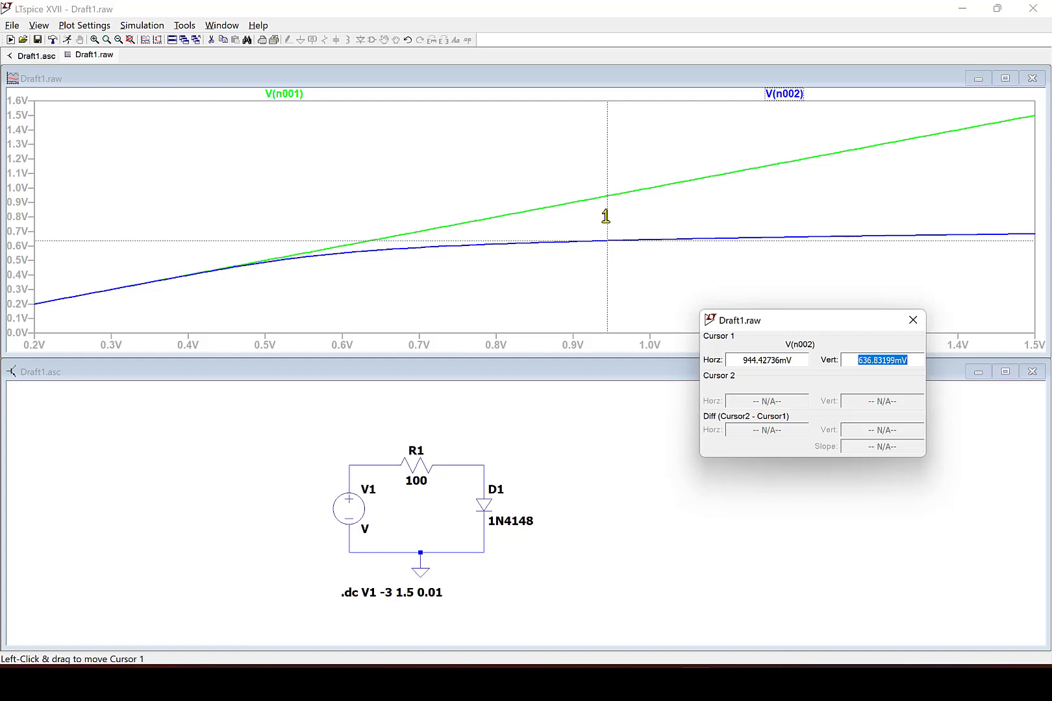
drag(607, 216, 758, 224)
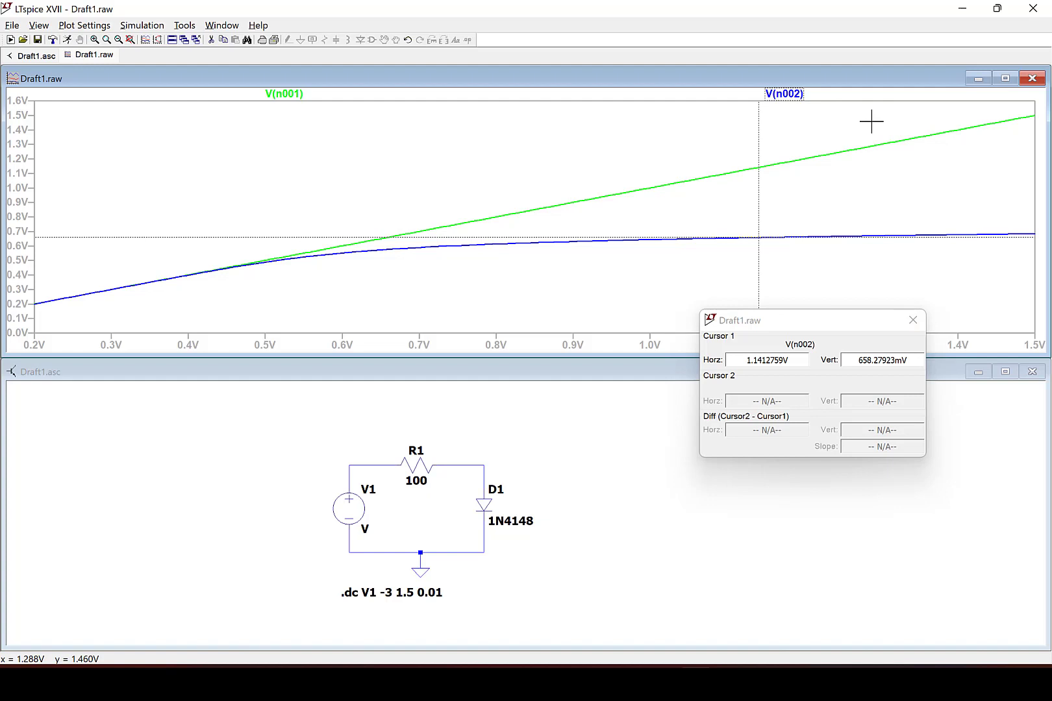
Delete both voltage traces from the plot.
right_click(786, 94)
click(532, 380)
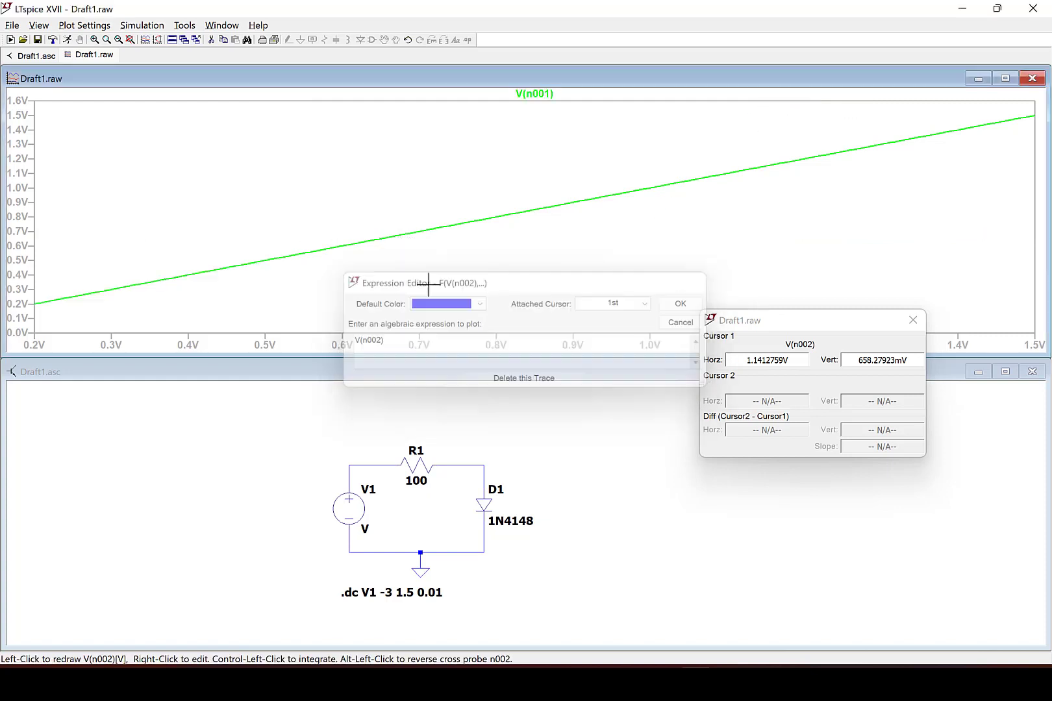
right_click(549, 97)
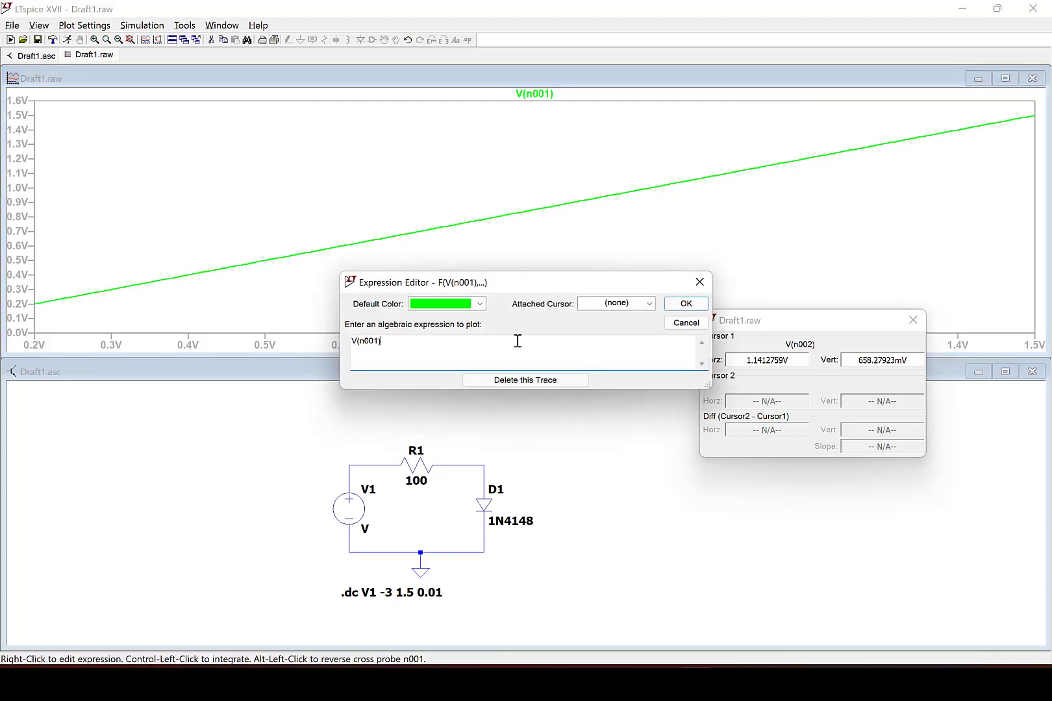
click(502, 383)
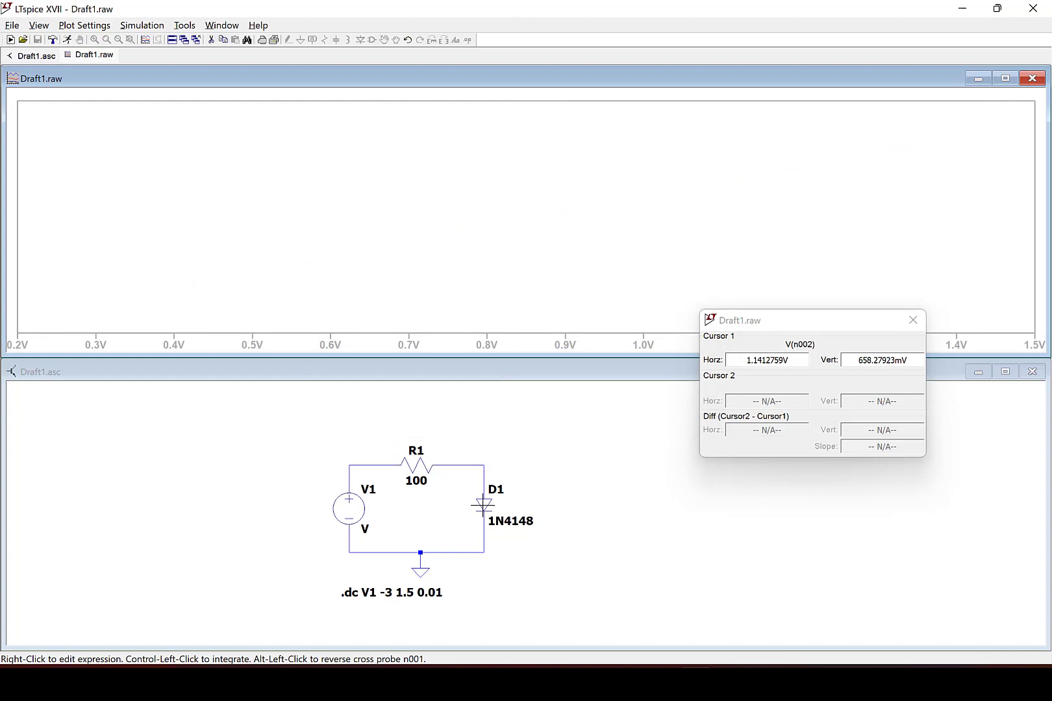
Plot the diode current I(D1) and fit the plot to the full sweep range.
click(532, 473)
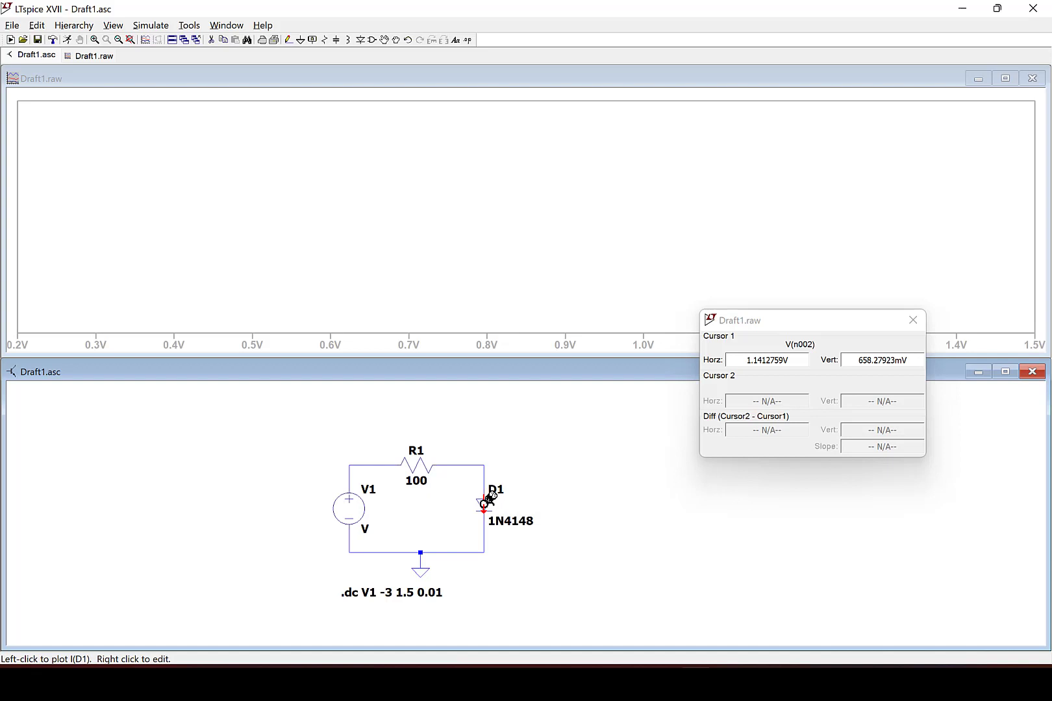
click(488, 498)
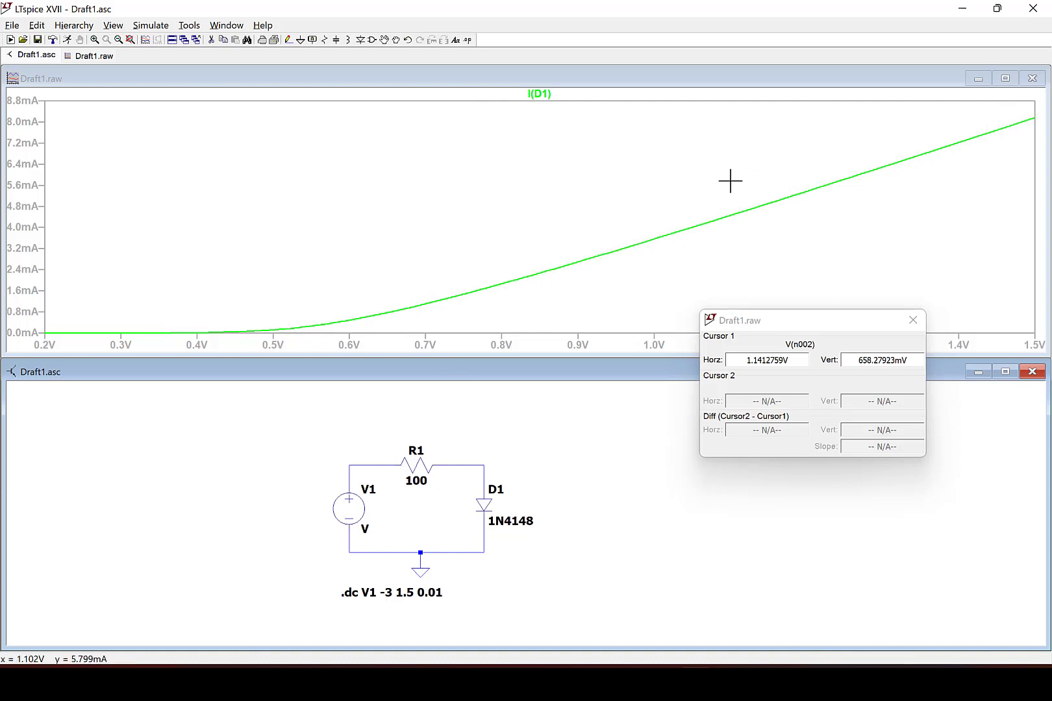
right_click(403, 156)
click(410, 164)
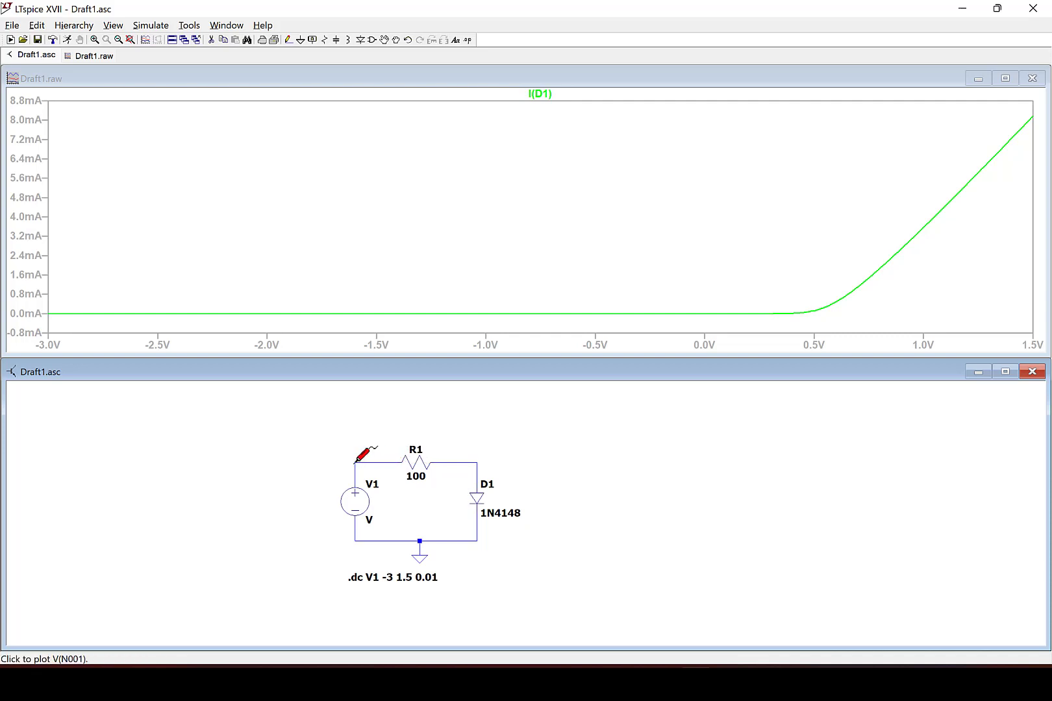
Plot the voltage across the resistor and delete the diode current trace.
drag(355, 462, 479, 462)
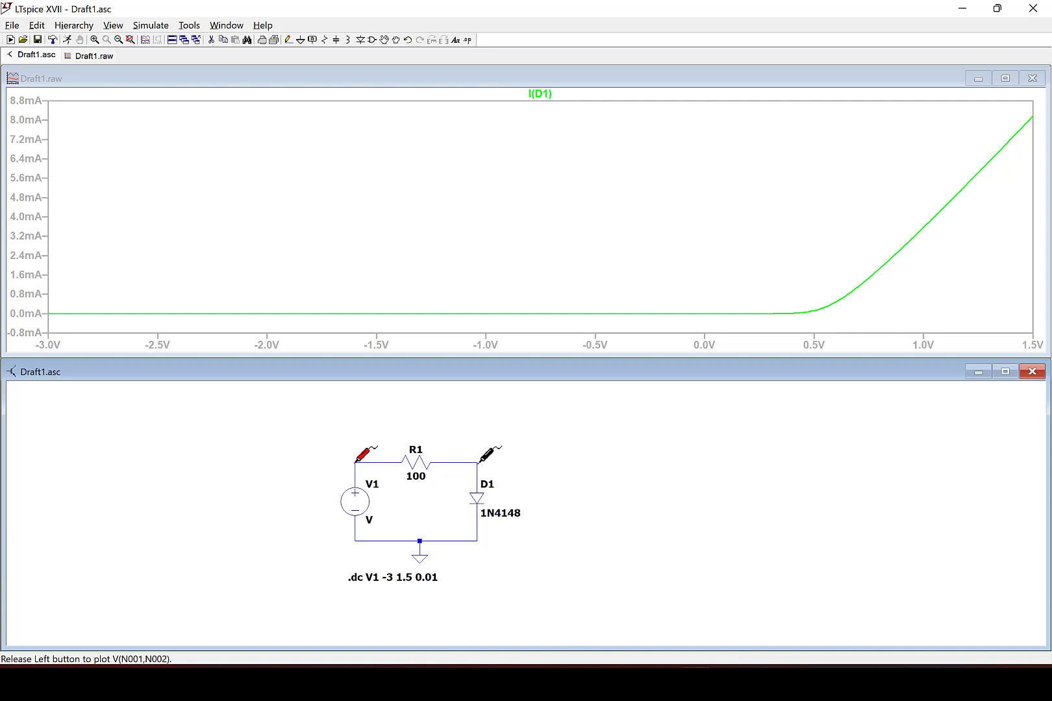
drag(479, 462, 480, 462)
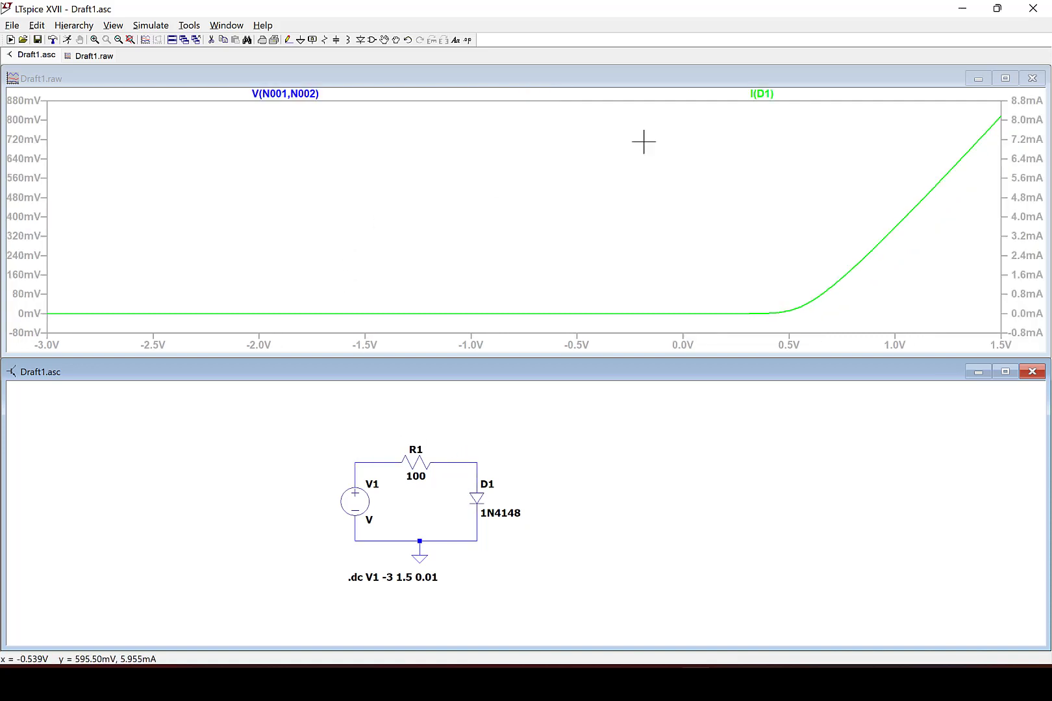
right_click(769, 95)
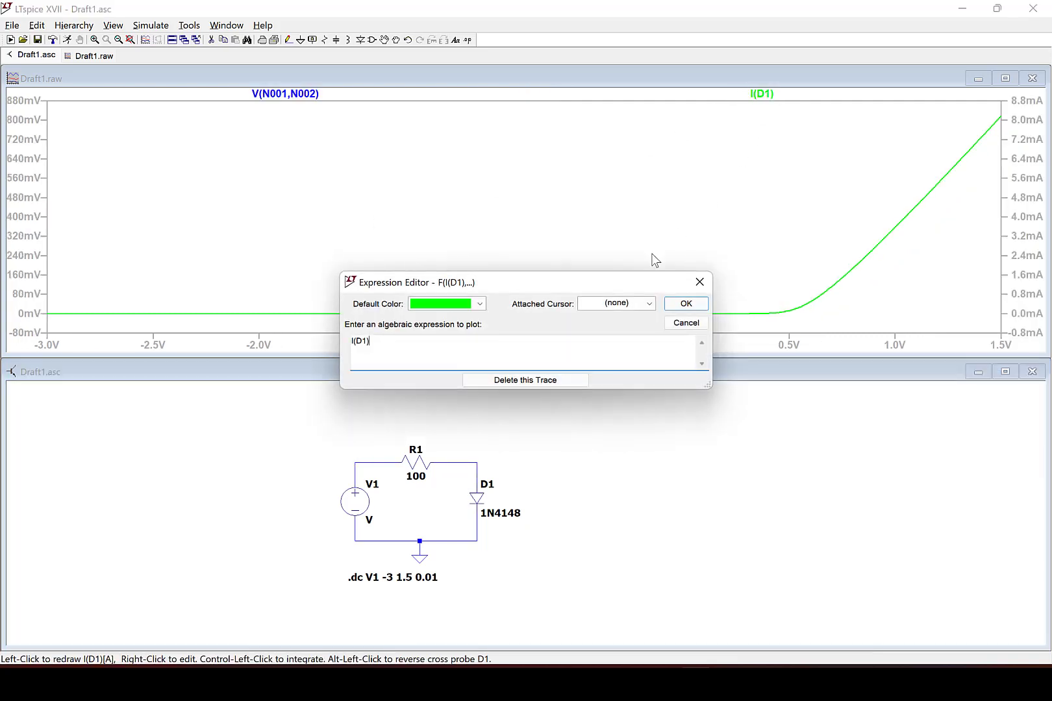
click(549, 383)
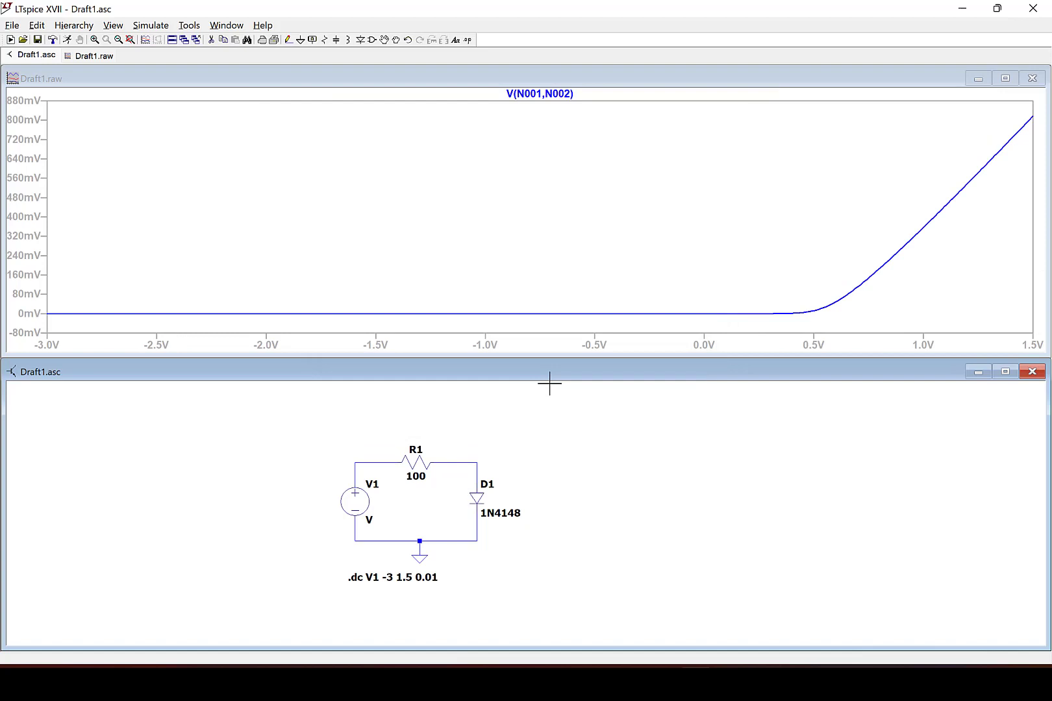
Edit the resistor voltage trace expression to V(N001,N002)/100 to show the resistor current.
right_click(571, 97)
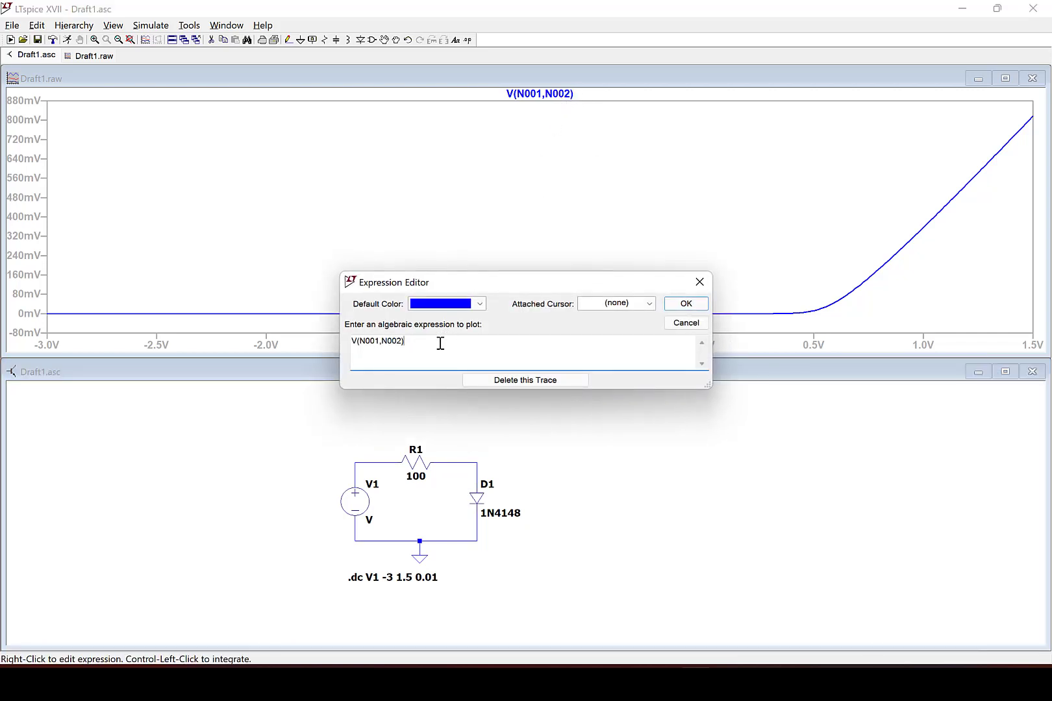
text(/100)
click(686, 303)
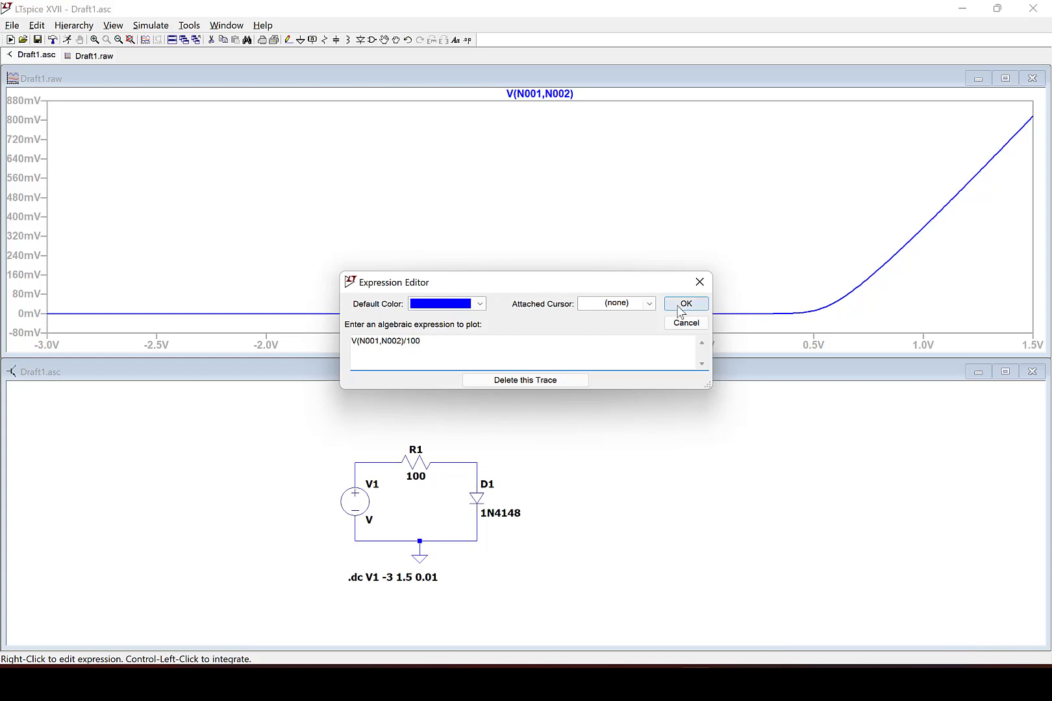